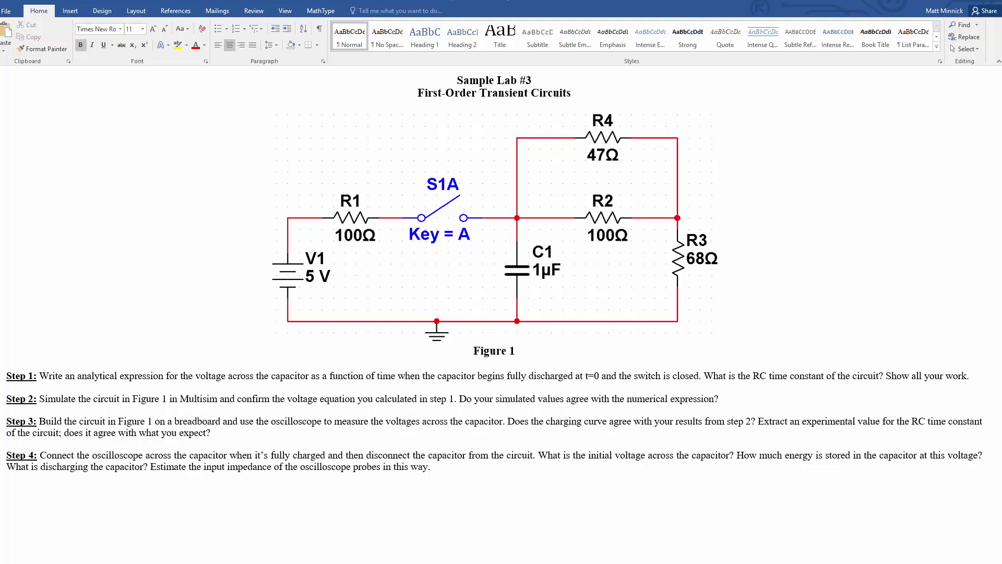
Left-align the circuit figure and add an empty line beneath it
{"action": "left_click", "coordinate": [788, 236]}
{"action": "key", "text": "ctrl+l"}
{"action": "key", "text": "Return"}
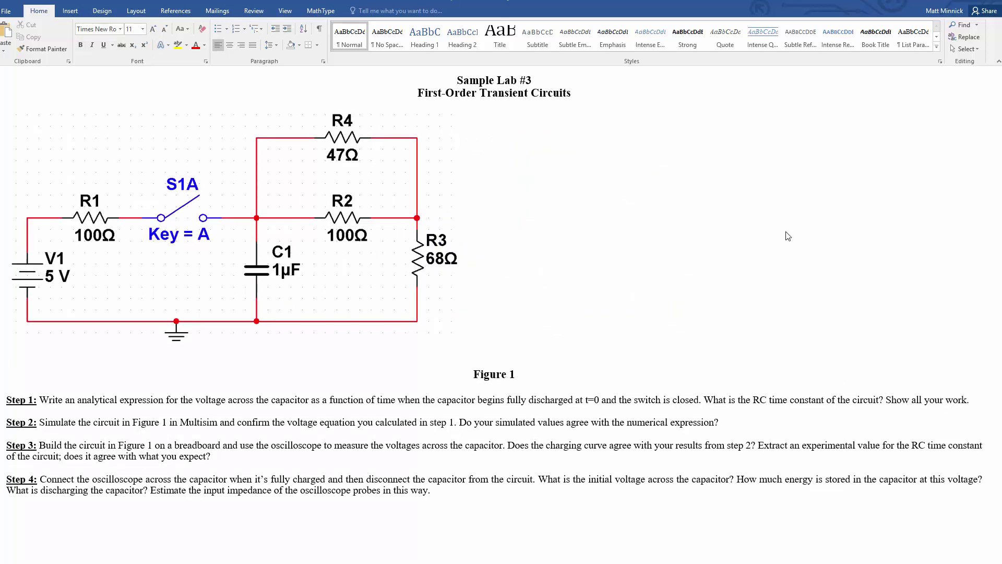
Start a MathType equation reading v_C(t) = v_C(0) + on the empty line
{"action": "key", "text": "ctrl+alt+q"}
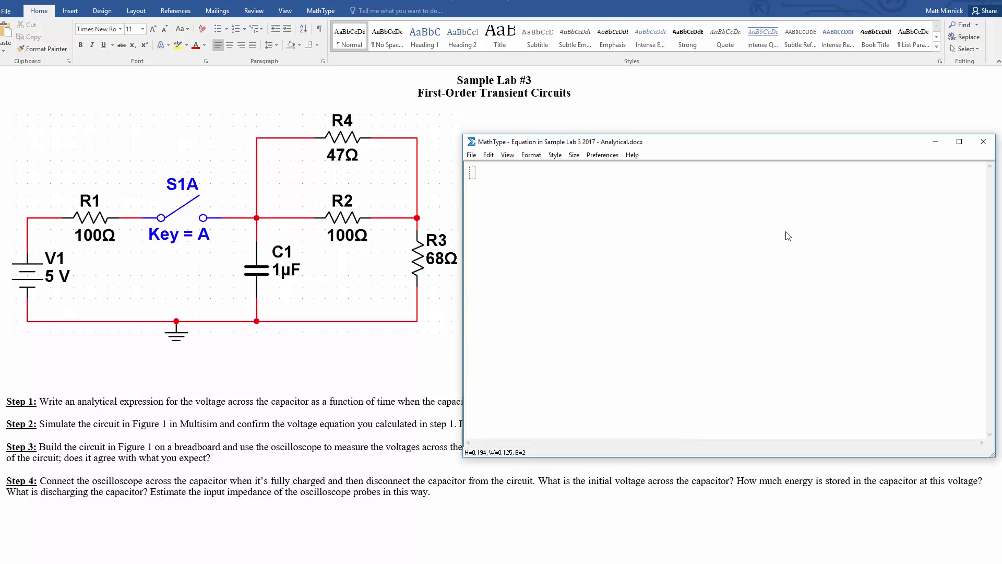
{"action": "type", "text": "v"}
{"action": "key", "text": "ctrl+l"}
{"action": "type", "text": "C"}
{"action": "key", "text": "Tab"}
{"action": "type", "text": "(t)"}
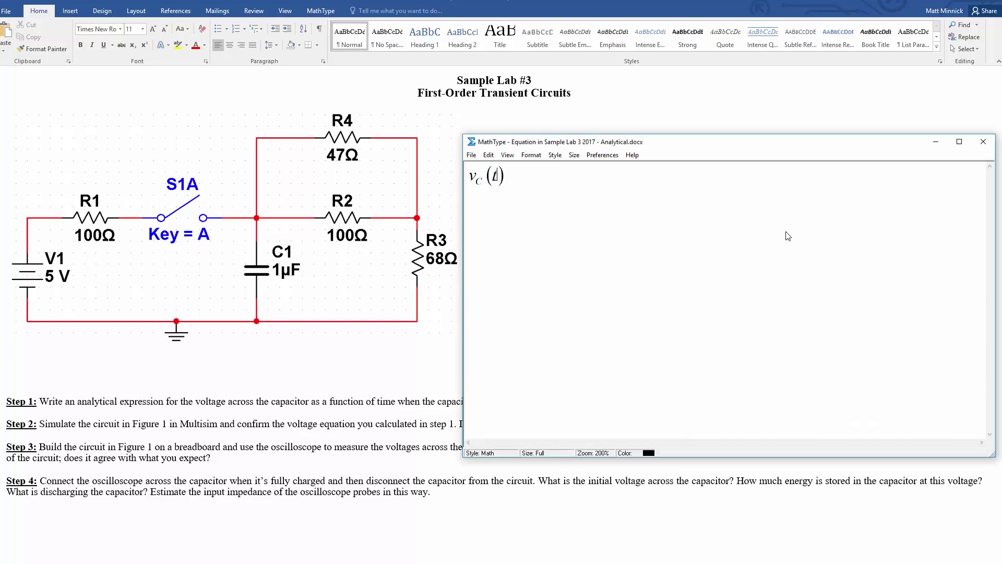
{"action": "type", "text": "=V"}
{"action": "key", "text": "BackSpace"}
{"action": "type", "text": "v"}
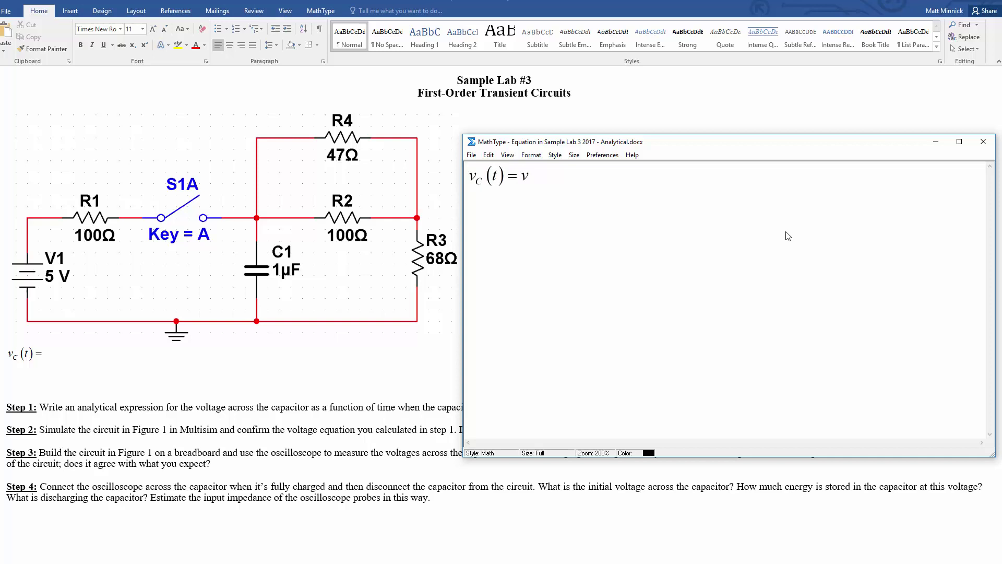
{"action": "key", "text": "ctrl+l"}
{"action": "type", "text": "C"}
{"action": "key", "text": "Tab"}
{"action": "key", "text": "ctrl+9"}
{"action": "type", "text": "0)+"}
Add the bracketed term (v_C(∞) − v_C(0)) to the equation
{"action": "key", "text": "ctrl+9"}
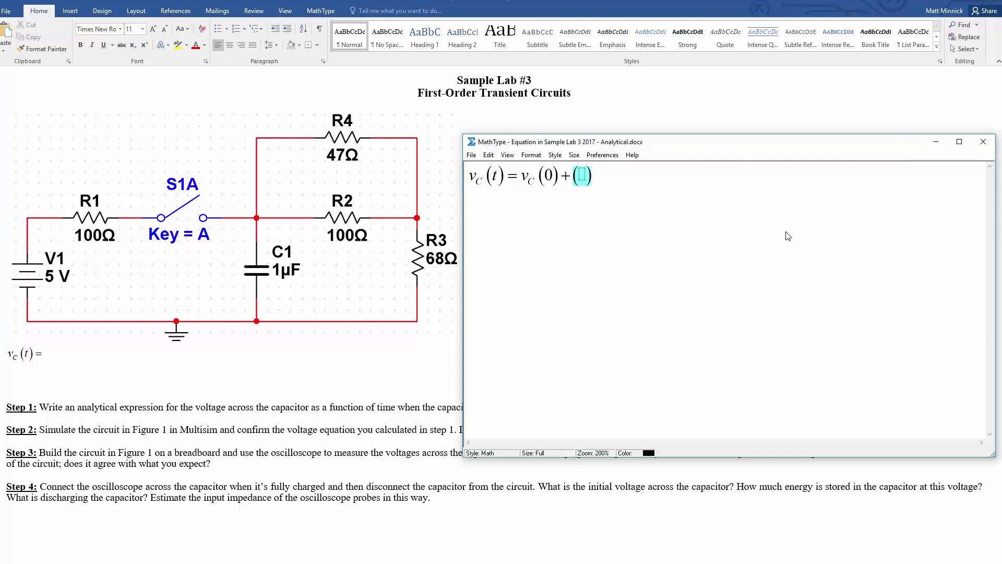
{"action": "type", "text": "v"}
{"action": "key", "text": "ctrl+l"}
{"action": "type", "text": "C"}
{"action": "key", "text": "Tab"}
{"action": "key", "text": "ctrl+9"}
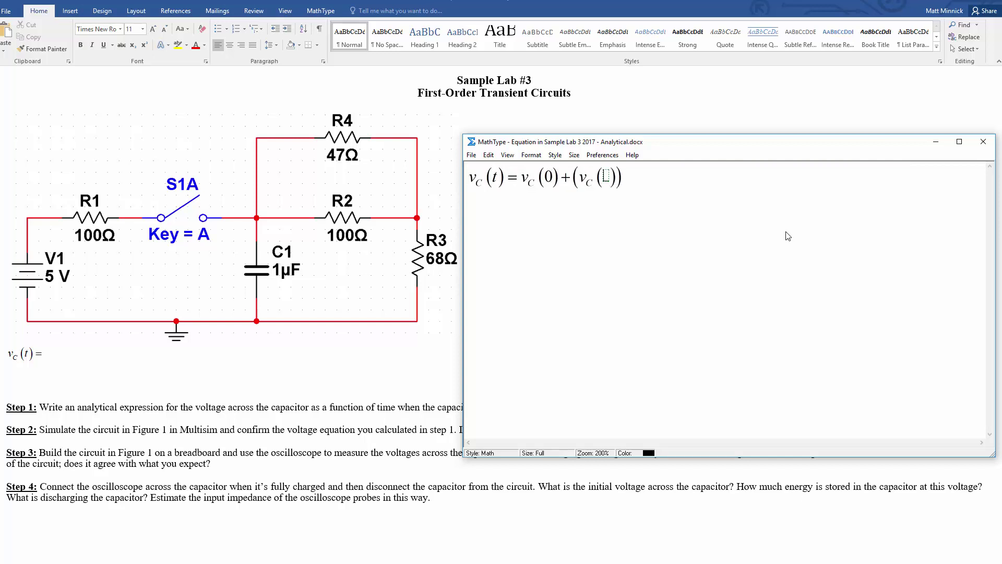
{"action": "key", "text": "ctrl+k"}
{"action": "key", "text": "i"}
{"action": "key", "text": "Tab"}
{"action": "type", "text": "-v"}
{"action": "key", "text": "ctrl+l"}
{"action": "type", "text": "C"}
{"action": "key", "text": "Tab"}
{"action": "key", "text": "ctrl+9"}
{"action": "type", "text": "0"}
{"action": "key", "text": "Tab"}
{"action": "key", "text": "Tab"}
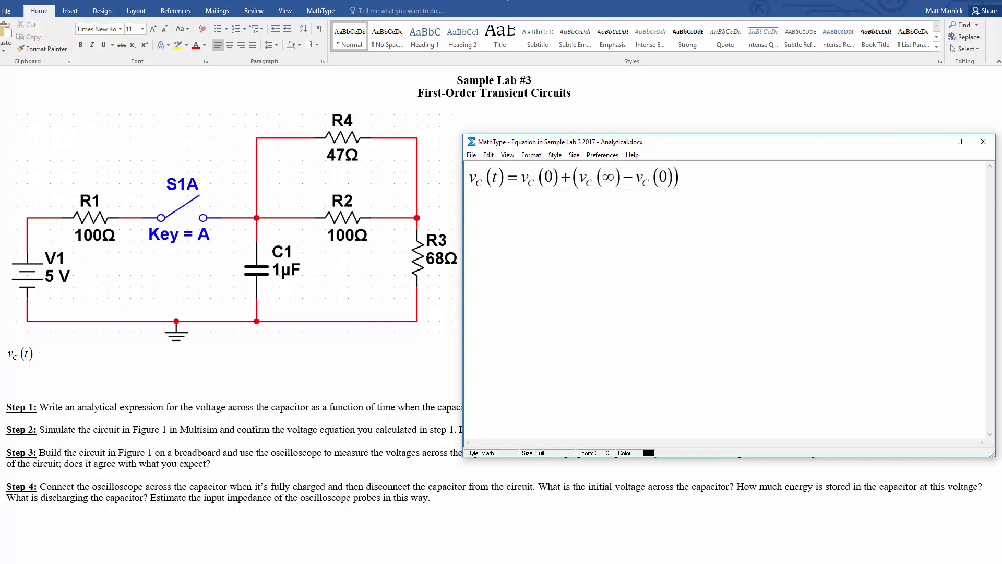
Finish with the factor (1 − e^(−t/τ)) and insert the equation into the document
{"action": "key", "text": "ctrl+9"}
{"action": "type", "text": "1-e"}
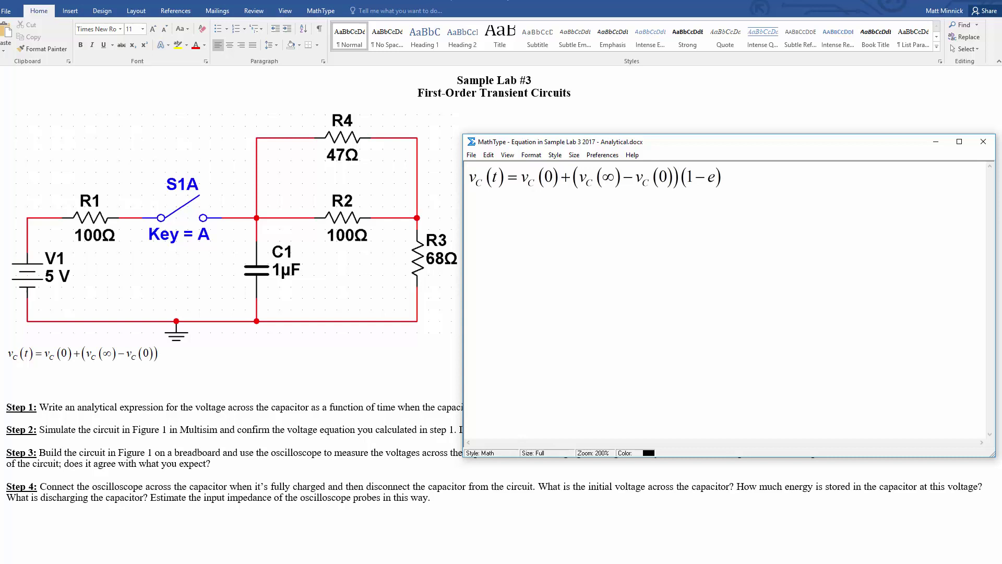
{"action": "key", "text": "ctrl+h"}
{"action": "type", "text": "-t/"}
{"action": "key", "text": "ctrl+g"}
{"action": "type", "text": "t/τ"}
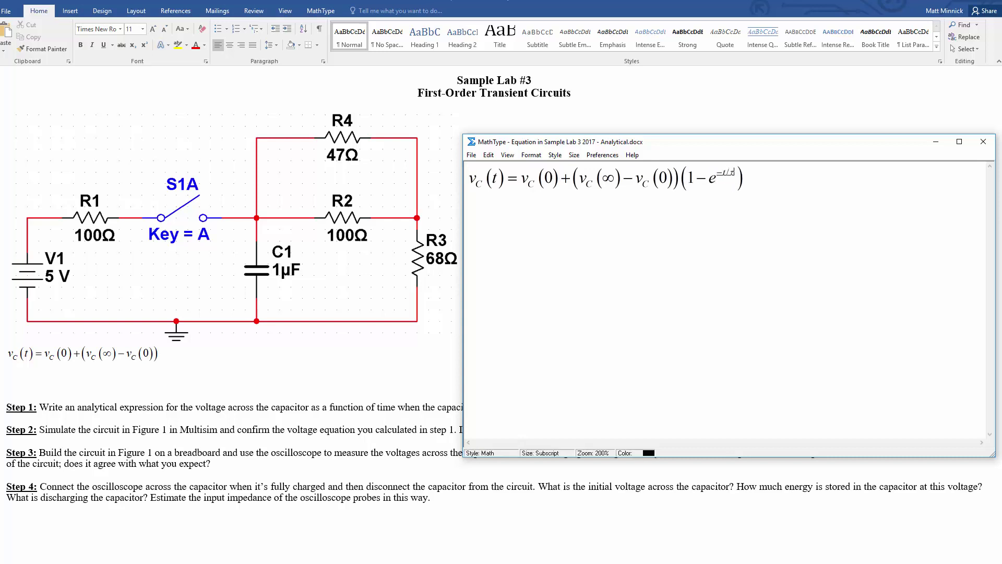
{"action": "key", "text": "Tab"}
{"action": "key", "text": "ctrl+F4"}
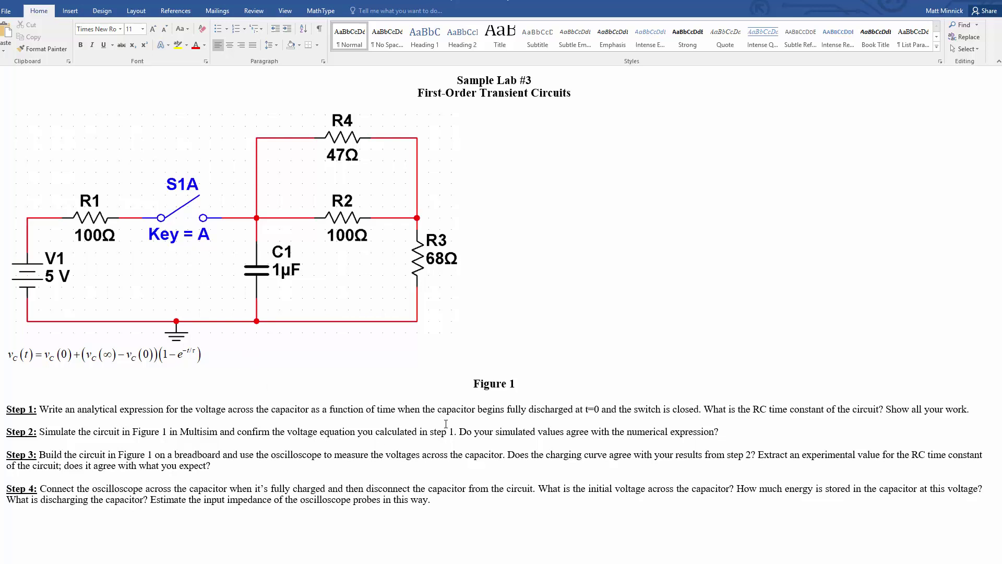
Write v_C(0) = 0 in a new MathType equation below the charging equation
{"action": "left_click_drag", "start_coordinate": [621, 407], "coordinate": [364, 404]}
{"action": "left_click", "coordinate": [318, 370]}
{"action": "left_click", "coordinate": [308, 366]}
{"action": "key", "text": "ctrl+alt+q"}
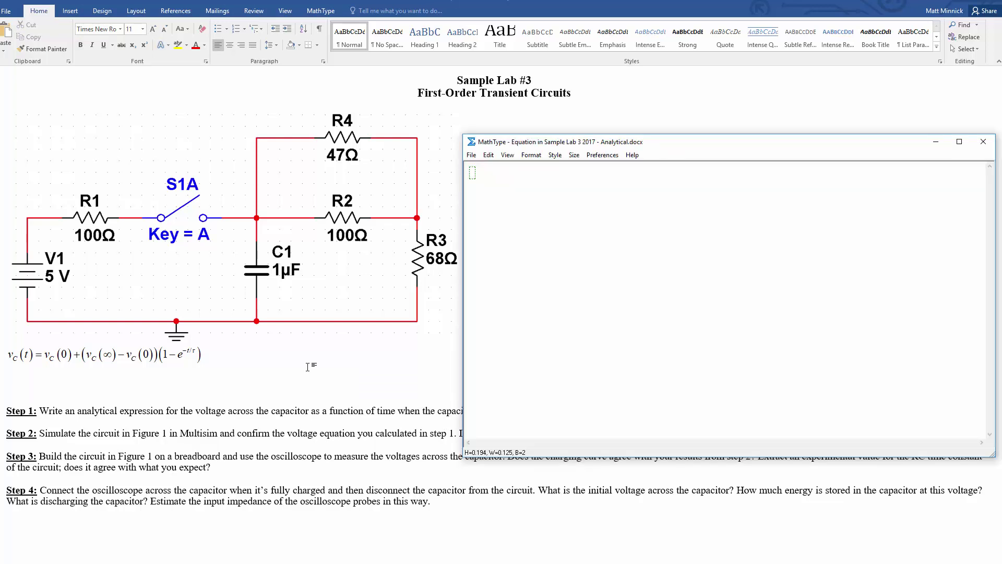
{"action": "type", "text": "v"}
{"action": "key", "text": "ctrl+l"}
{"action": "type", "text": "C"}
{"action": "key", "text": "Tab"}
{"action": "type", "text": "(0)"}
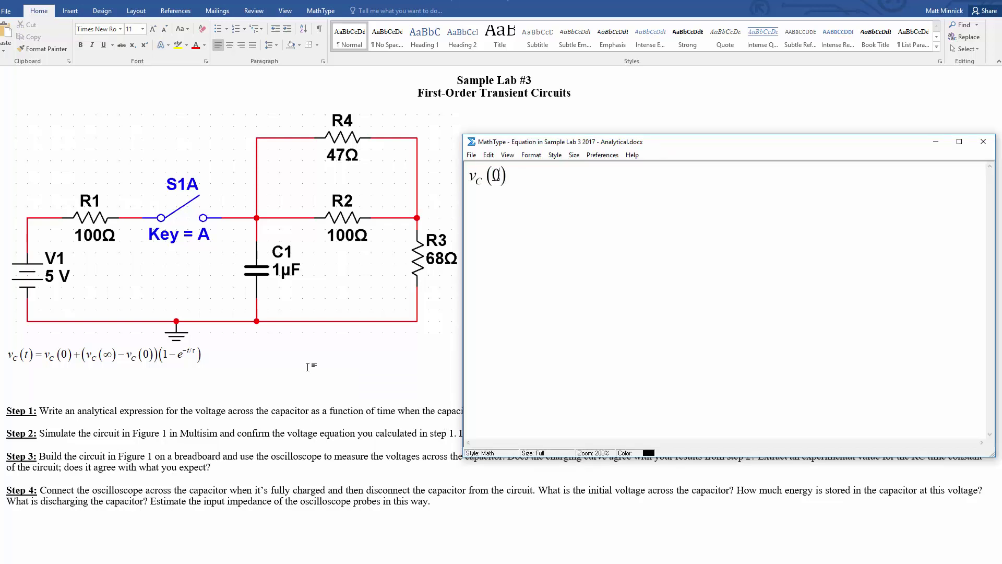
{"action": "type", "text": "=0"}
Insert the v_C(0) = 0 equation and open a fresh equation on the next line
{"action": "key", "text": "ctrl+F4"}
{"action": "key", "text": "Return"}
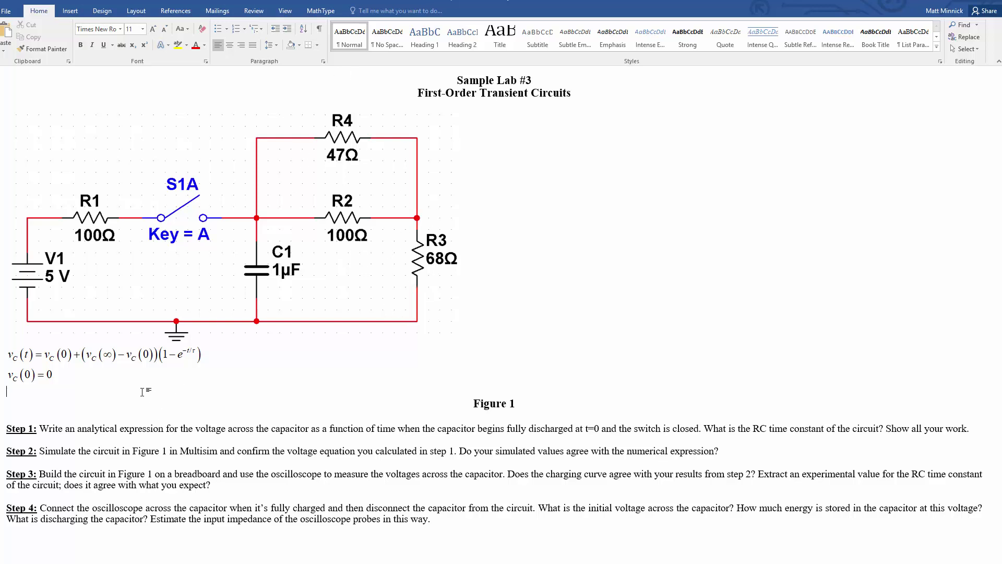
{"action": "key", "text": "ctrl+alt+q"}
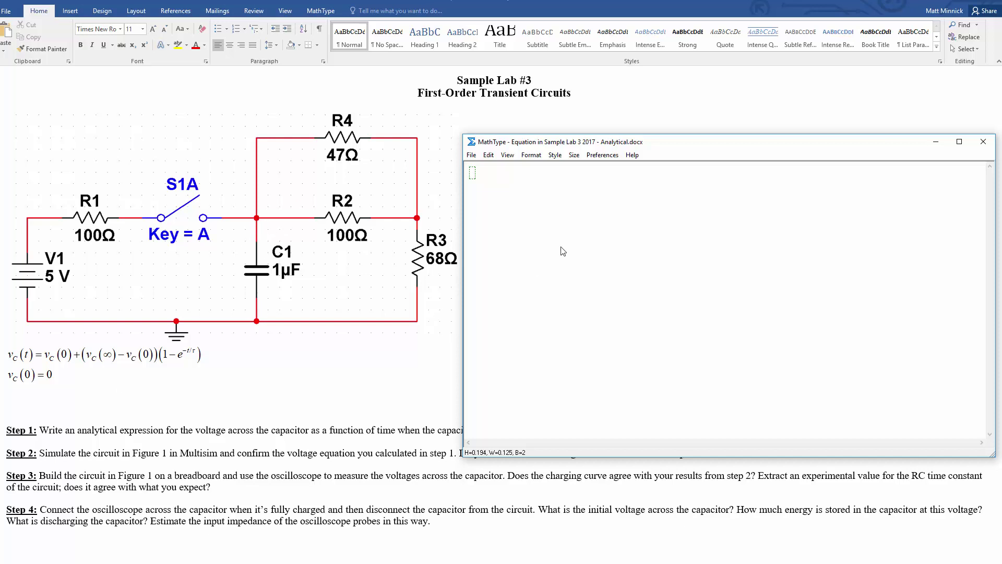
Begin the equation v_C(∞) = with a fraction whose numerator is R_par
{"action": "type", "text": "v"}
{"action": "key", "text": "ctrl+l"}
{"action": "type", "text": "C"}
{"action": "key", "text": "Tab"}
{"action": "key", "text": "ctrl+9"}
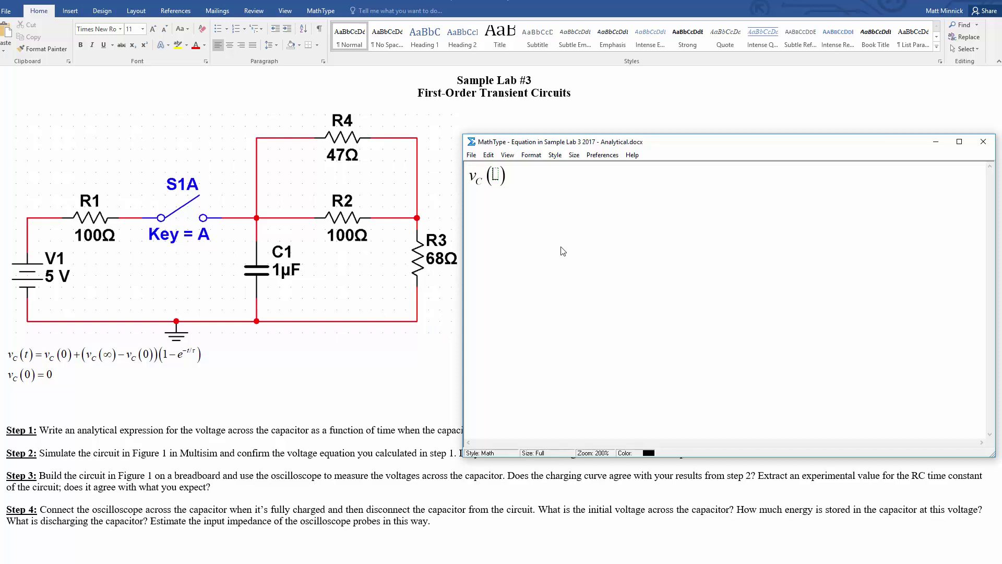
{"action": "key", "text": "ctrl+k"}
{"action": "key", "text": "i"}
{"action": "key", "text": "Tab"}
{"action": "type", "text": "="}
{"action": "key", "text": "ctrl+f"}
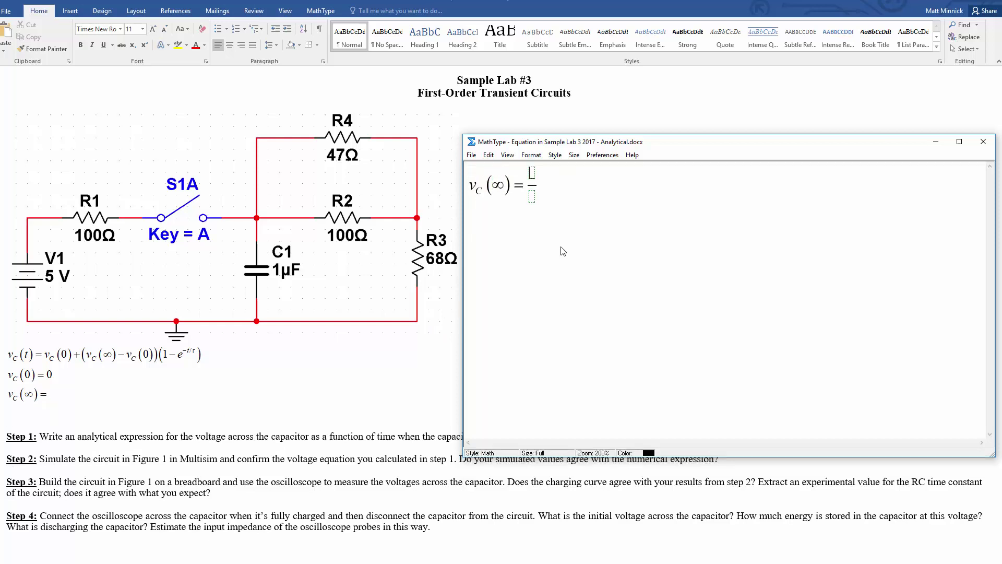
{"action": "type", "text": "R"}
{"action": "key", "text": "ctrl+l"}
{"action": "type", "text": "par"}
{"action": "key", "text": "Tab"}
{"action": "key", "text": "Tab"}
Complete the denominator R_1 + R_par, append V_1, and insert the equation
{"action": "type", "text": "R"}
{"action": "key", "text": "ctrl+l"}
{"action": "type", "text": "1"}
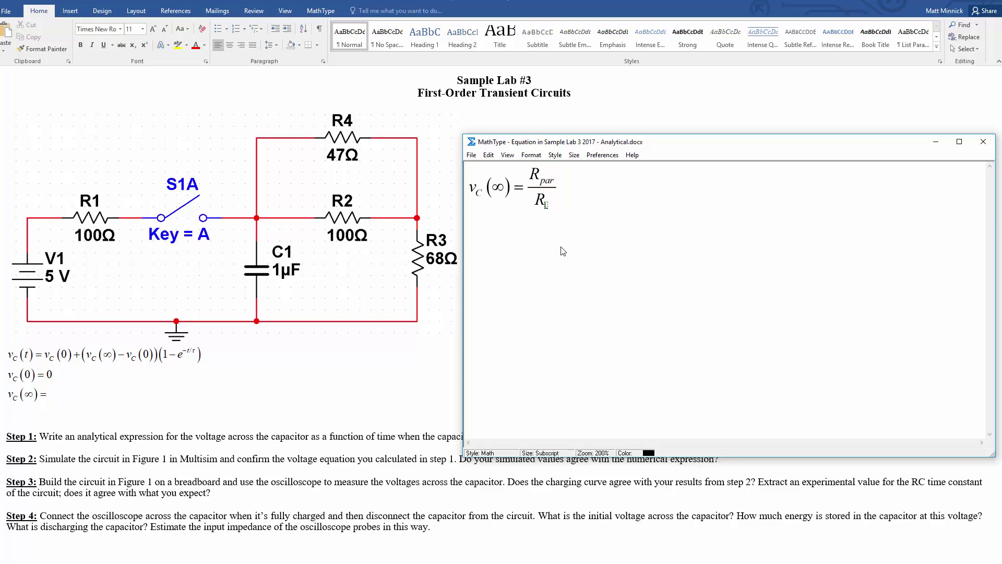
{"action": "key", "text": "Tab"}
{"action": "type", "text": "+ R"}
{"action": "key", "text": "ctrl+l"}
{"action": "type", "text": "par"}
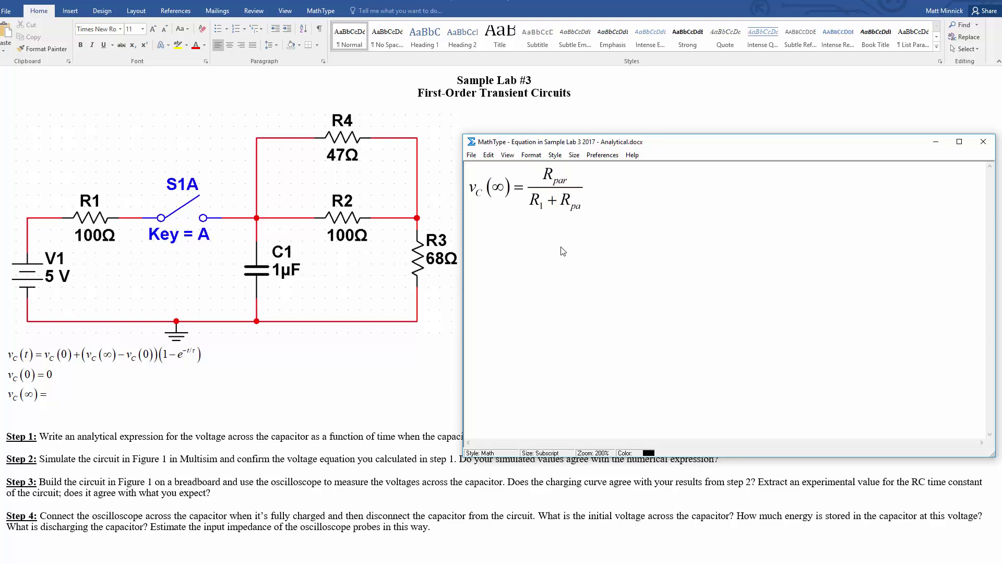
{"action": "key", "text": "Tab"}
{"action": "type", "text": "V"}
{"action": "key", "text": "ctrl+l"}
{"action": "type", "text": "1"}
{"action": "key", "text": "ctrl+F4"}
Type ', where' and start an inline equation R_par = R_4
{"action": "type", "text": ", where"}
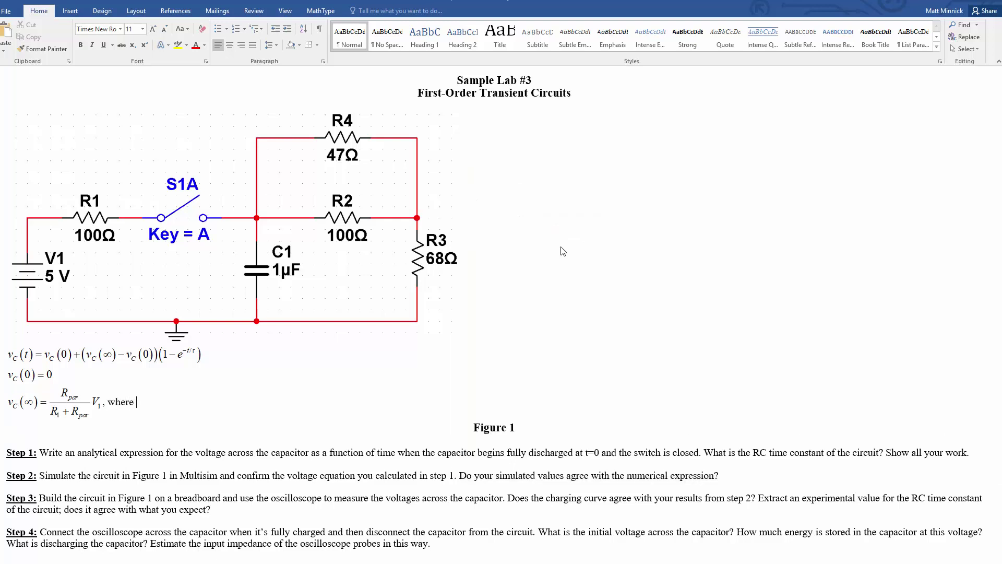
{"action": "key", "text": "ctrl+alt+q"}
{"action": "type", "text": "R"}
{"action": "key", "text": "ctrl+l"}
{"action": "type", "text": "par"}
{"action": "key", "text": "Tab"}
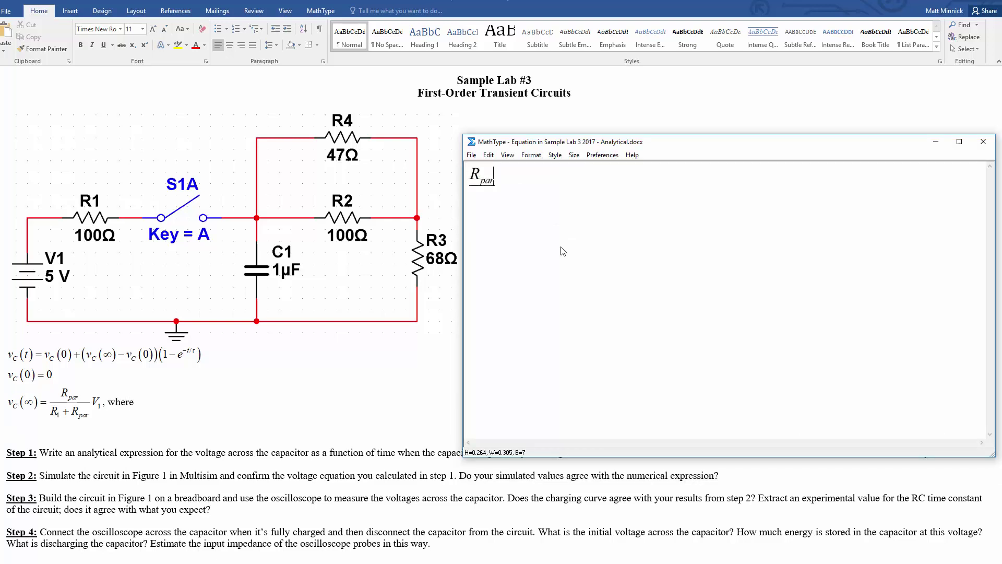
{"action": "type", "text": "= R"}
{"action": "key", "text": "ctrl+l"}
{"action": "type", "text": "4"}
{"action": "key", "text": "Tab"}
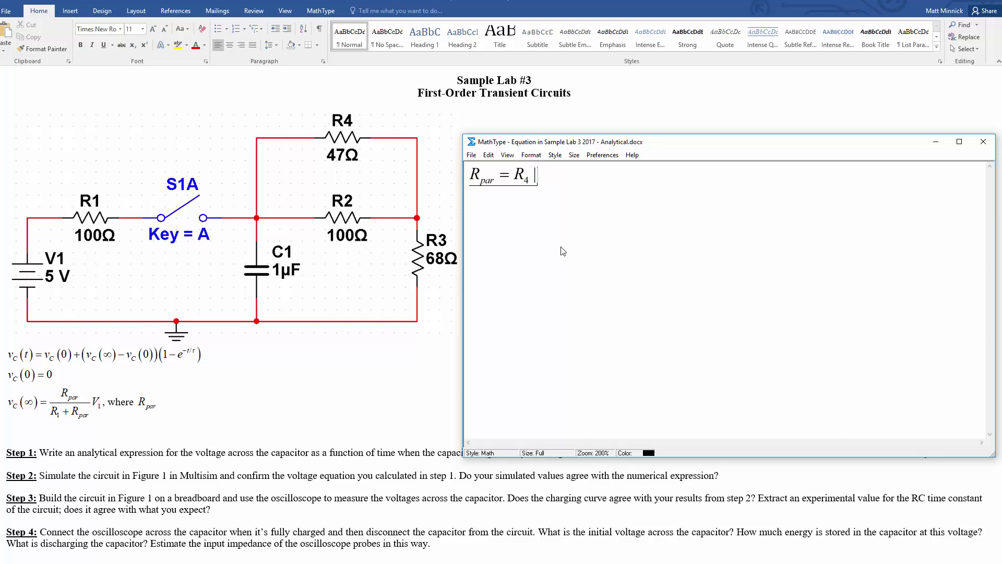
Finish R_par = R_4 || R_2 + R_3, then type 'Time constant:' on a new line
{"action": "type", "text": "||R"}
{"action": "key", "text": "ctrl+l"}
{"action": "type", "text": "2"}
{"action": "key", "text": "Tab"}
{"action": "type", "text": "+R"}
{"action": "key", "text": "ctrl+l"}
{"action": "type", "text": "3"}
{"action": "key", "text": "ctrl+s"}
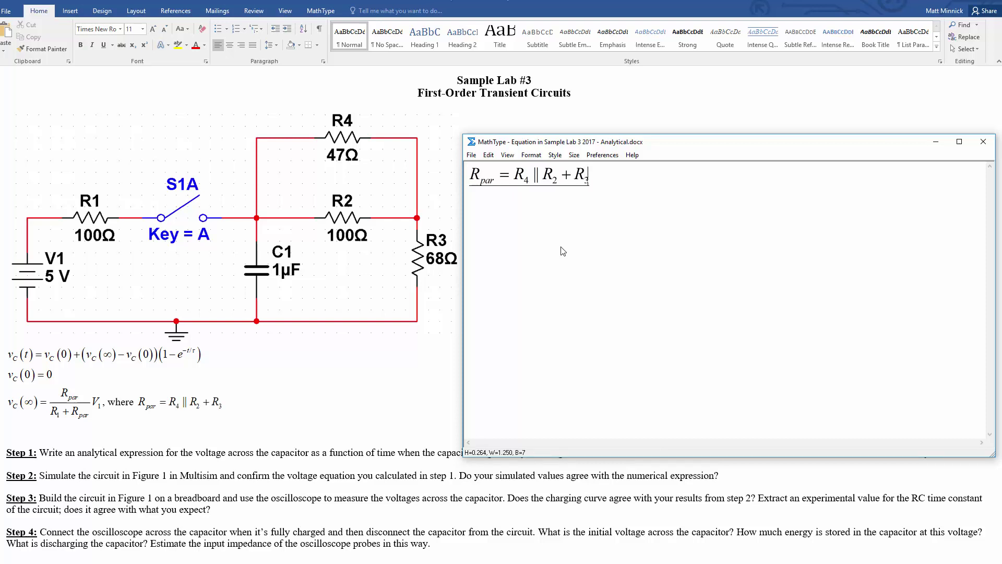
{"action": "key", "text": "ctrl+F4"}
{"action": "key", "text": "Return"}
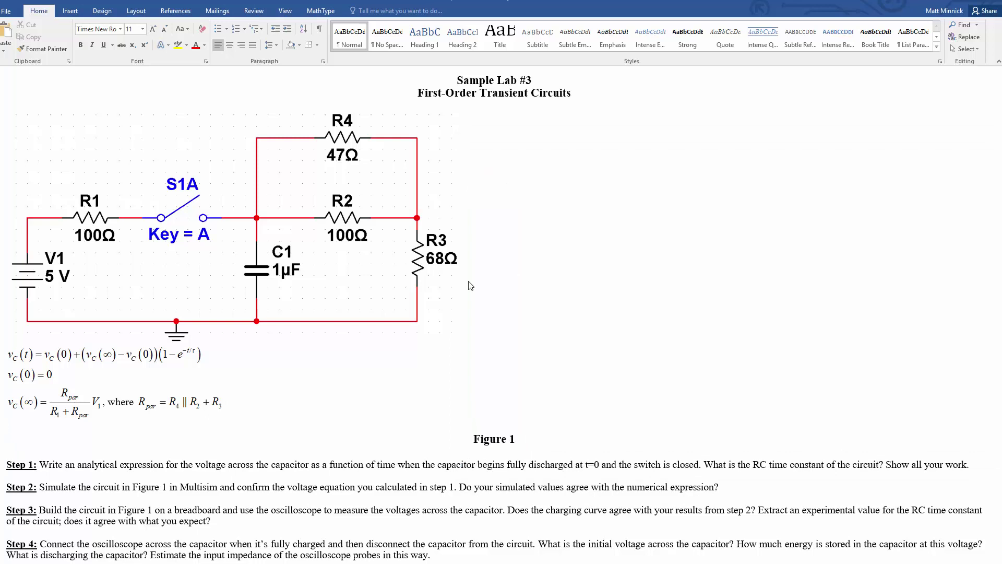
{"action": "type", "text": "Time constant:"}
Insert the inline equation τ = RC after 'Time constant:'
{"action": "key", "text": "ctrl+alt+q"}
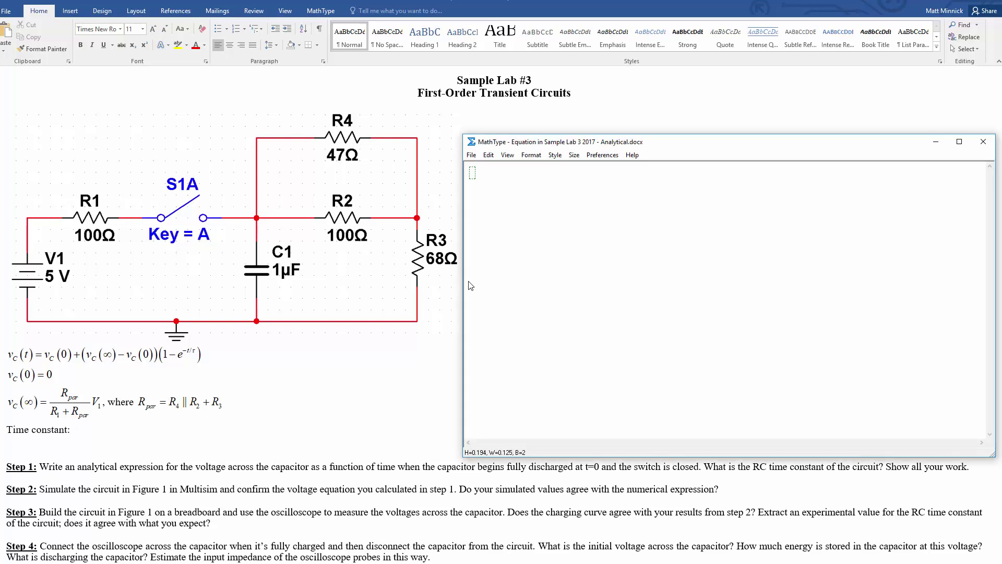
{"action": "key", "text": "ctrl+g"}
{"action": "type", "text": "t=RC"}
{"action": "key", "text": "ctrl+F4"}
Add ', where R is the resistance seen by the capacitor' with R as an inline equation
{"action": "type", "text": ","}
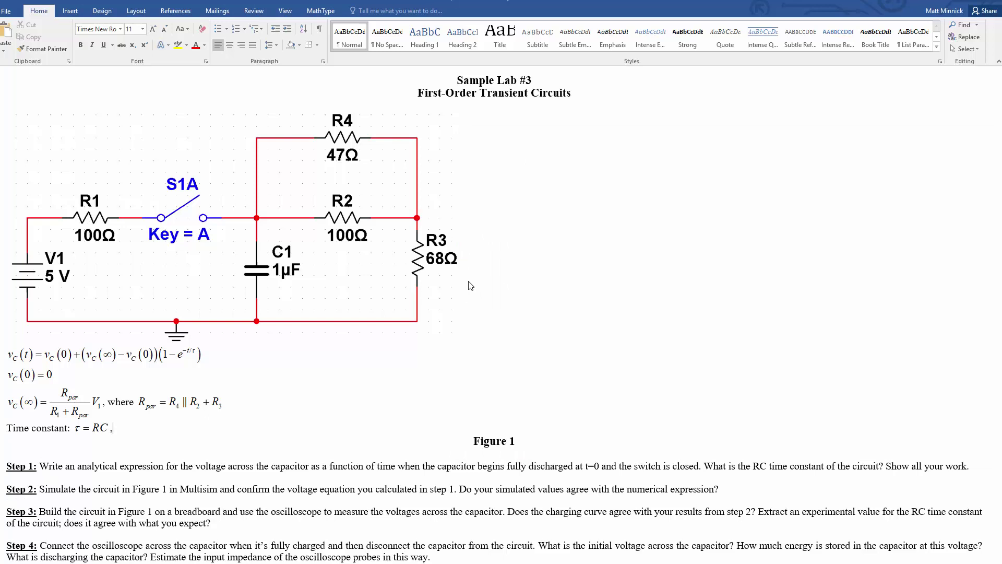
{"action": "type", "text": " where"}
{"action": "key", "text": "ctrl+alt+q"}
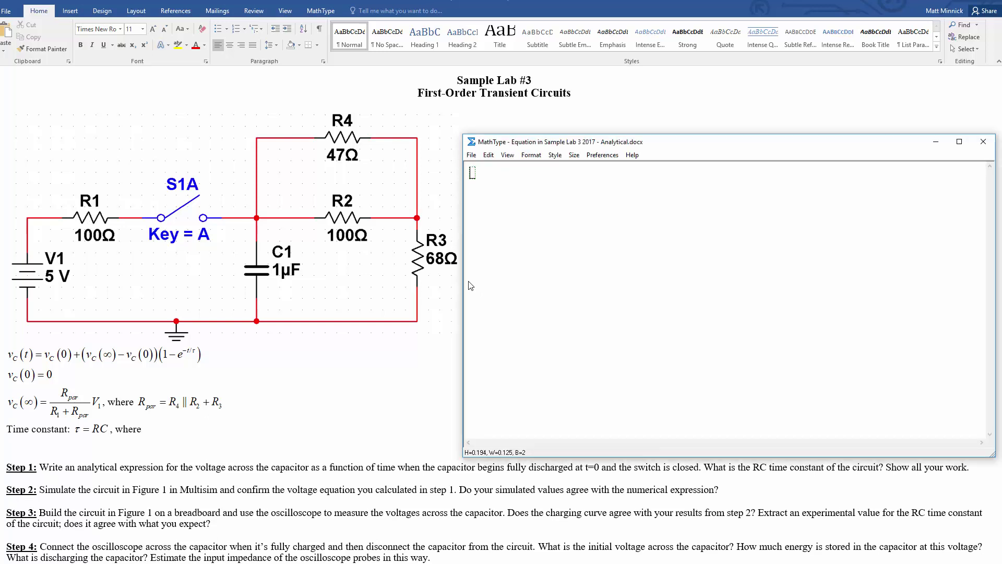
{"action": "type", "text": "R"}
{"action": "key", "text": "ctrl+F4"}
{"action": "type", "text": "is"}
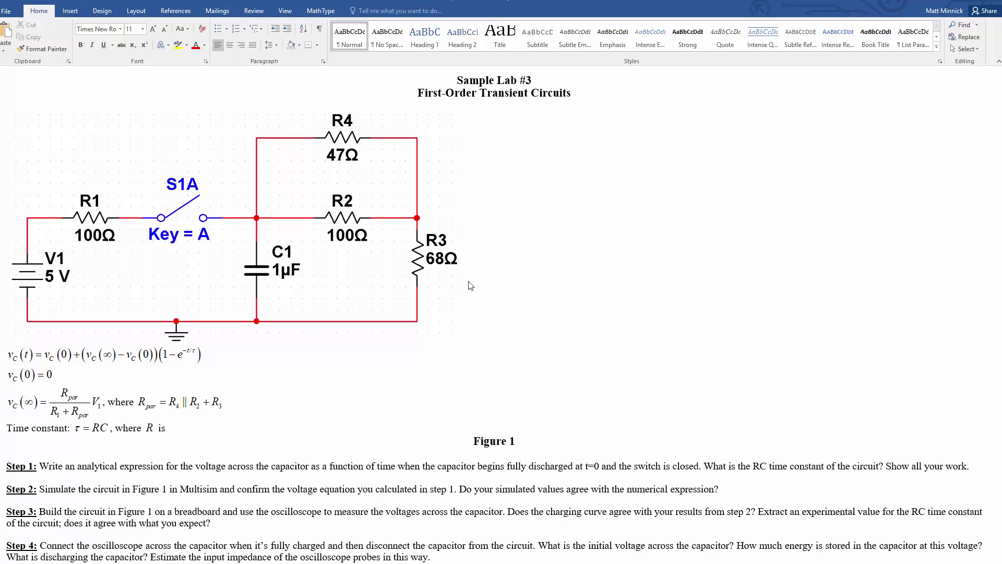
{"action": "type", "text": " the resistance seen by the capacitor"}
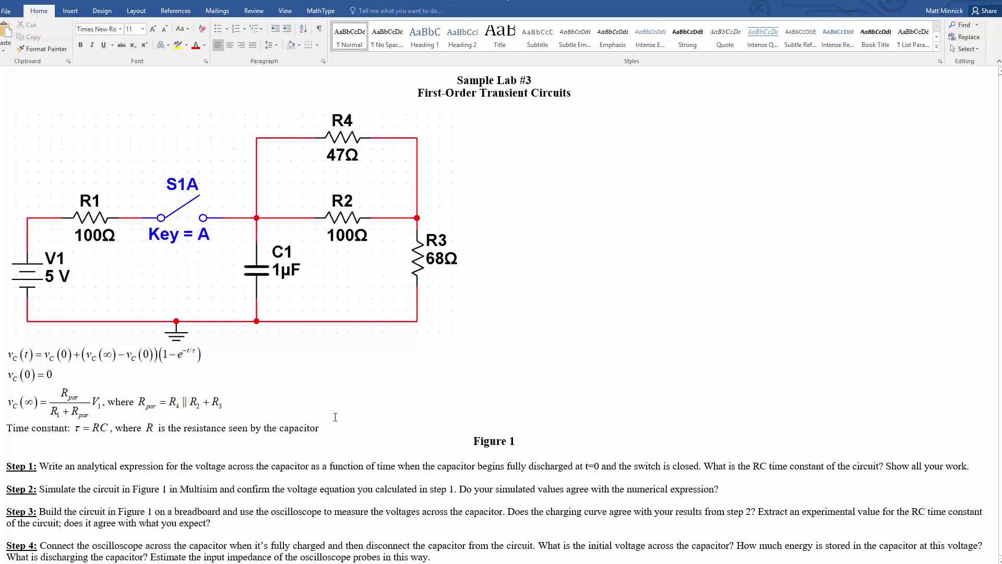
Append 'i.e.,' with the inline equation R_1 || R_par and end the sentence with a period
{"action": "type", "text": "e.,"}
{"action": "key", "text": "ctrl+alt+q"}
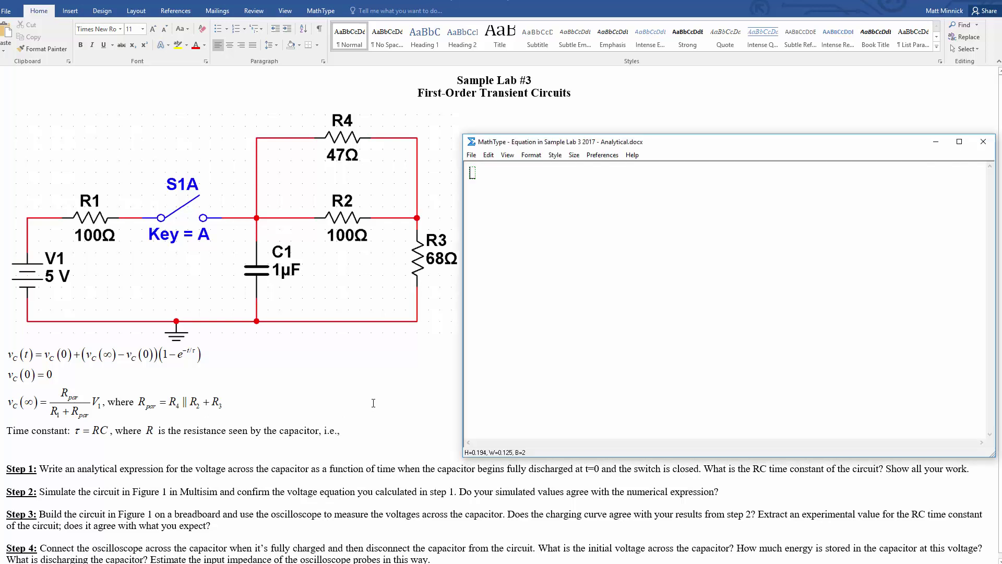
{"action": "type", "text": "100||"}
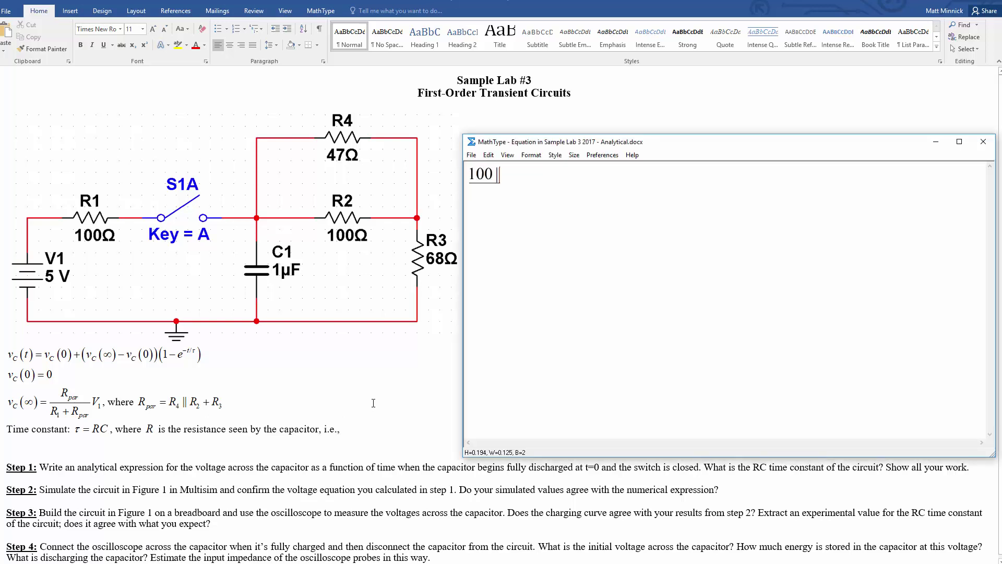
{"action": "key", "text": "shift+Left"}
{"action": "key", "text": "shift+Left"}
{"action": "key", "text": "shift+Left"}
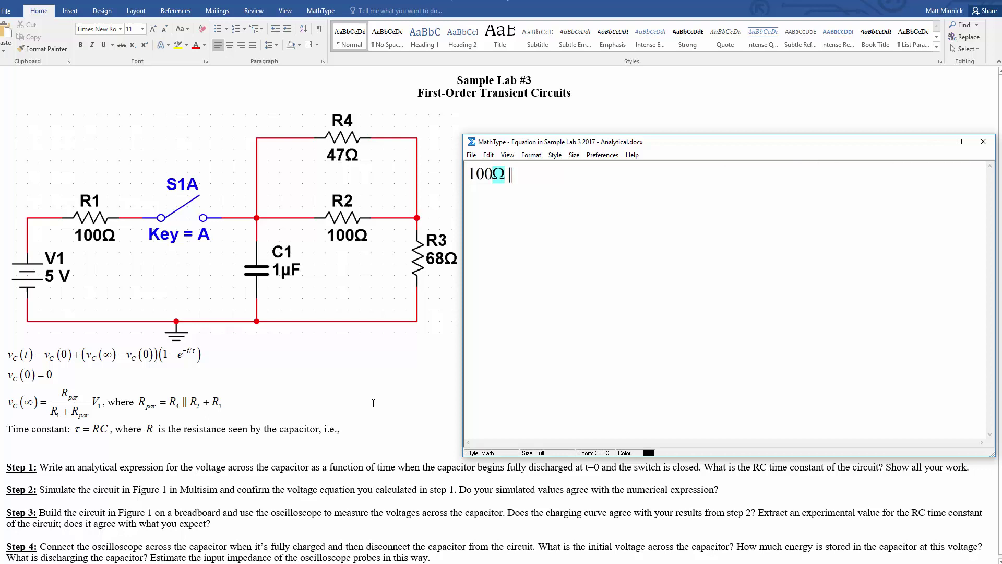
{"action": "type", "text": "R"}
{"action": "key", "text": "ctrl+l"}
{"action": "type", "text": "1 || "}
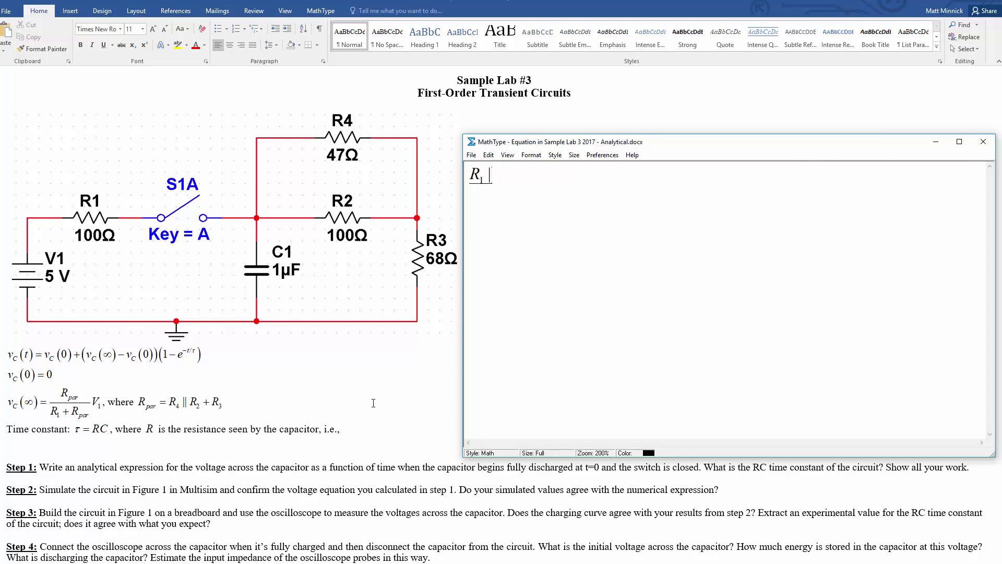
{"action": "type", "text": "R"}
{"action": "key", "text": "ctrl+l"}
{"action": "type", "text": "par"}
{"action": "key", "text": "ctrl+F4"}
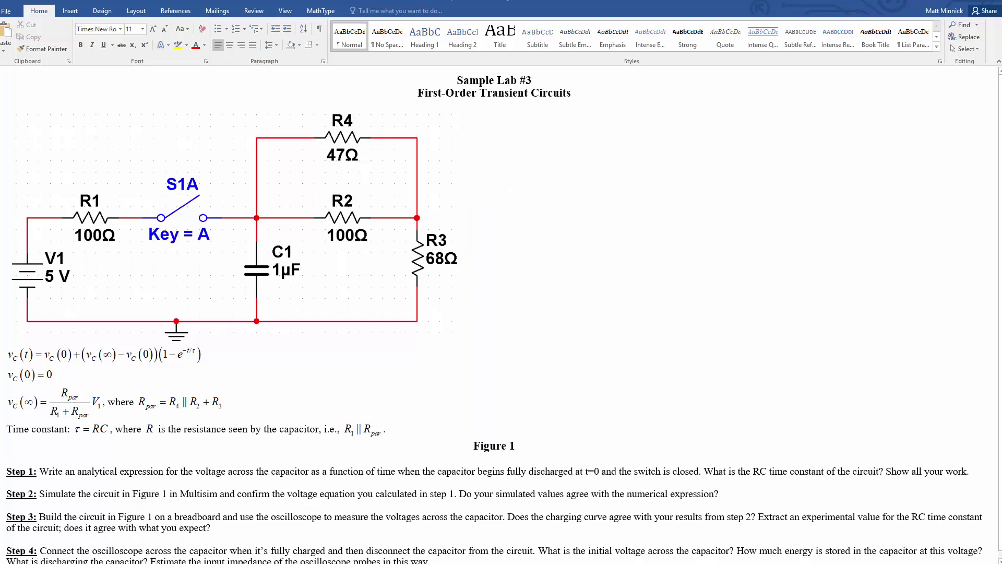
{"action": "type", "text": "."}
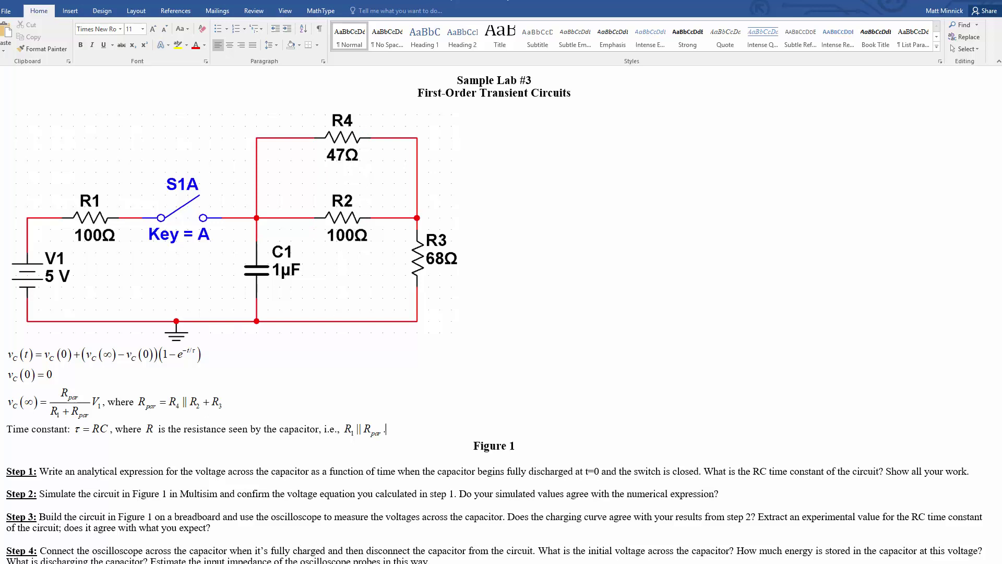
{"action": "key", "text": "alt+Tab"}
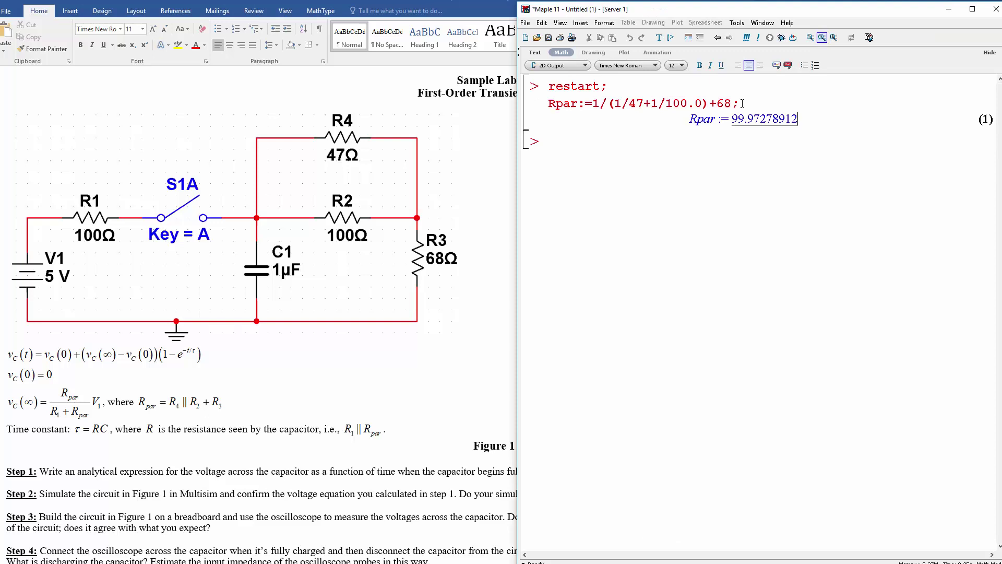
{"action": "left_click_drag", "start_coordinate": [585, 104], "coordinate": [718, 104]}
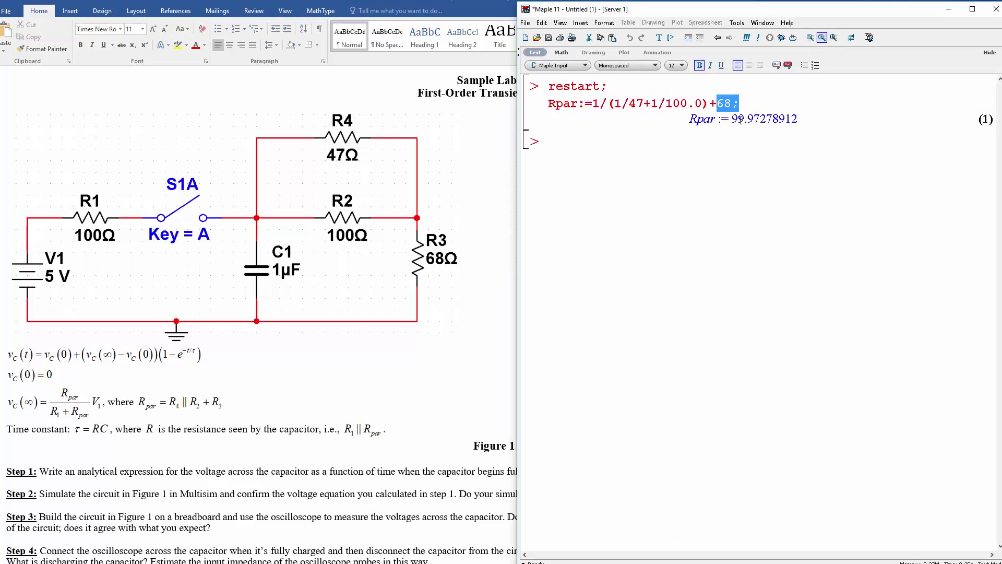
{"action": "double_click", "coordinate": [740, 119]}
{"action": "key", "text": "Down"}
{"action": "left_click", "coordinate": [384, 309]}
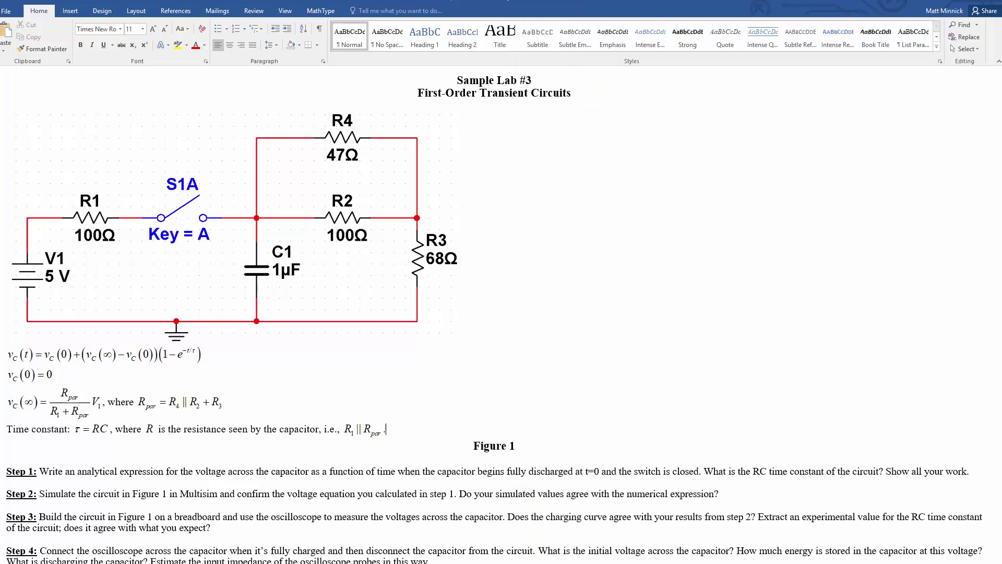
{"action": "key", "text": "alt+Tab"}
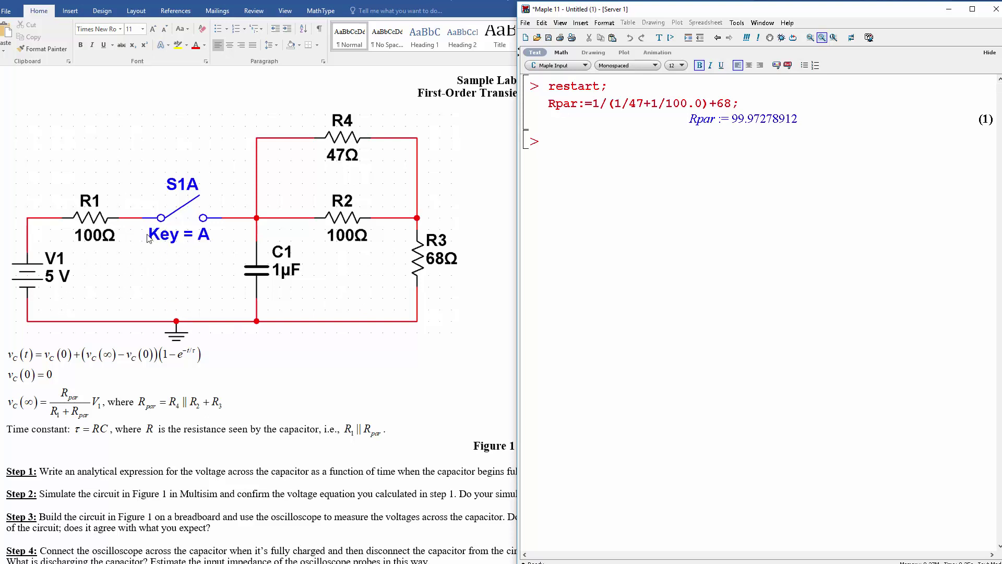
Append = 100/(100+100) as a fraction to the v_C(∞) equation
{"action": "double_click", "coordinate": [38, 412]}
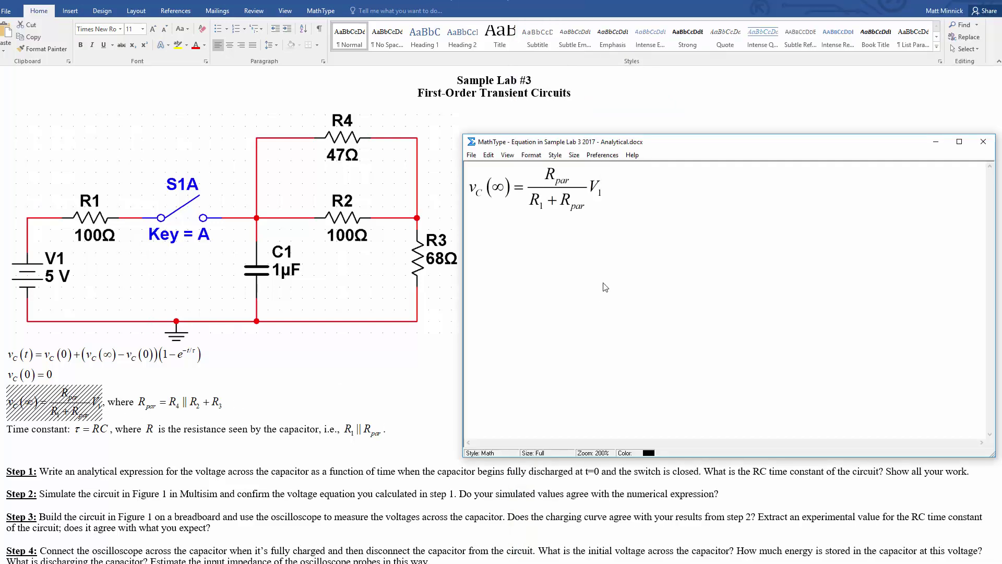
{"action": "type", "text": "="}
{"action": "key", "text": "ctrl+f"}
{"action": "type", "text": "1200"}
{"action": "key", "text": "BackSpace"}
{"action": "key", "text": "BackSpace"}
{"action": "key", "text": "BackSpace"}
{"action": "key", "text": "BackSpace"}
{"action": "type", "text": "100/(100+100"}
{"action": "key", "text": "Tab"}
{"action": "type", "text": "V"}
{"action": "key", "text": "ctrl+l"}
Continue the equation with ·5V = 2.5V in upright units and update it in Word
{"action": "key", "text": "BackSpace"}
{"action": "key", "text": "BackSpace"}
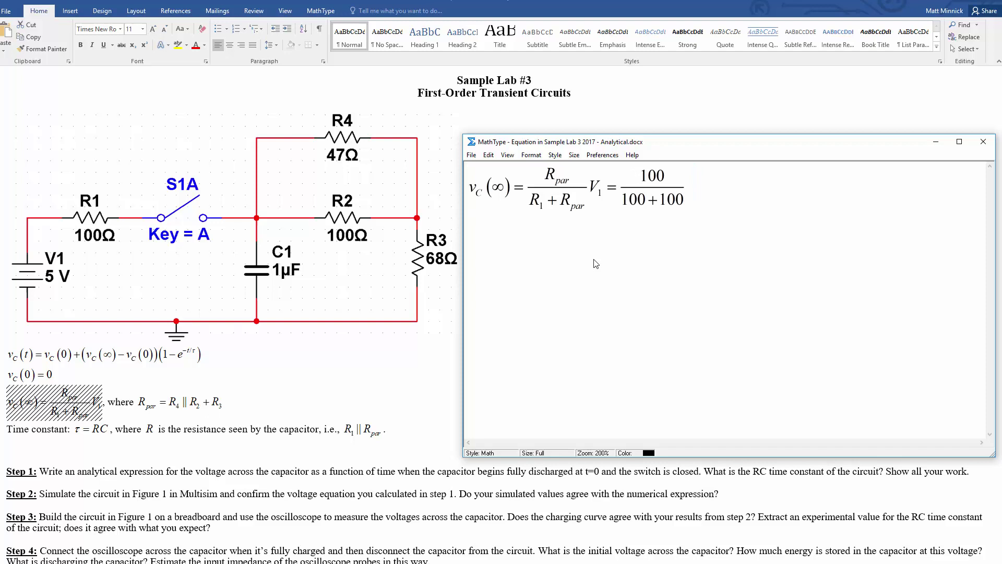
{"action": "type", "text": "5"}
{"action": "key", "text": "ctrl+shift+e"}
{"action": "type", "text": "V"}
{"action": "key", "text": "ctrl+shift+equal"}
{"action": "type", "text": "=2.5"}
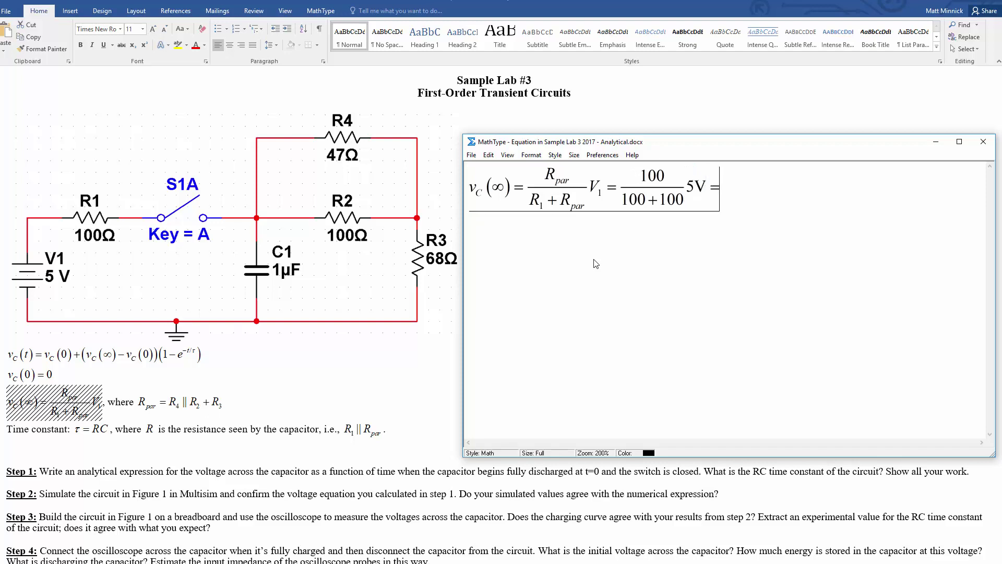
{"action": "key", "text": "ctrl+shift+e"}
{"action": "type", "text": "V"}
{"action": "key", "text": "ctrl+F4"}
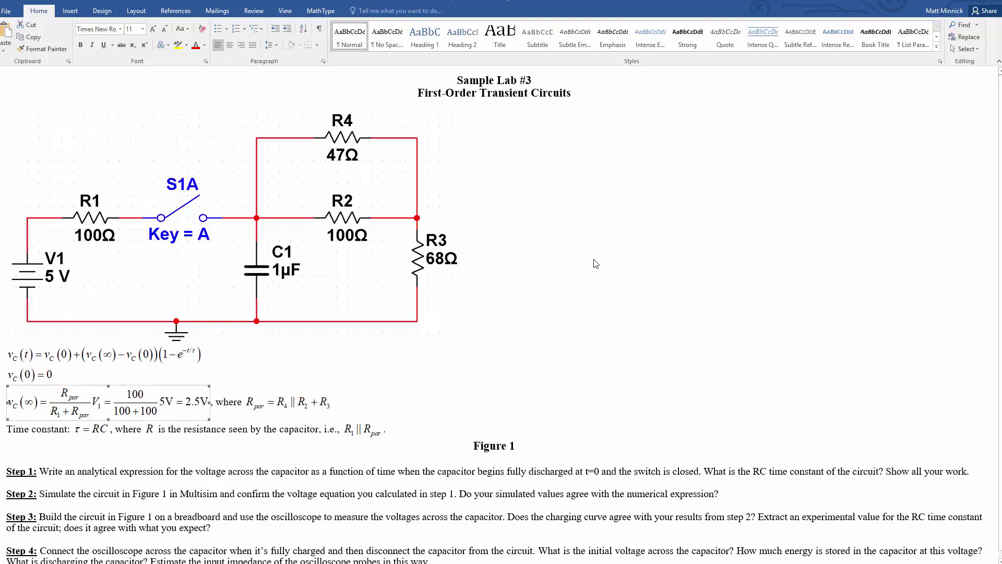
Delete the period after R_par and start a new inline equation there
{"action": "key", "text": "Down"}
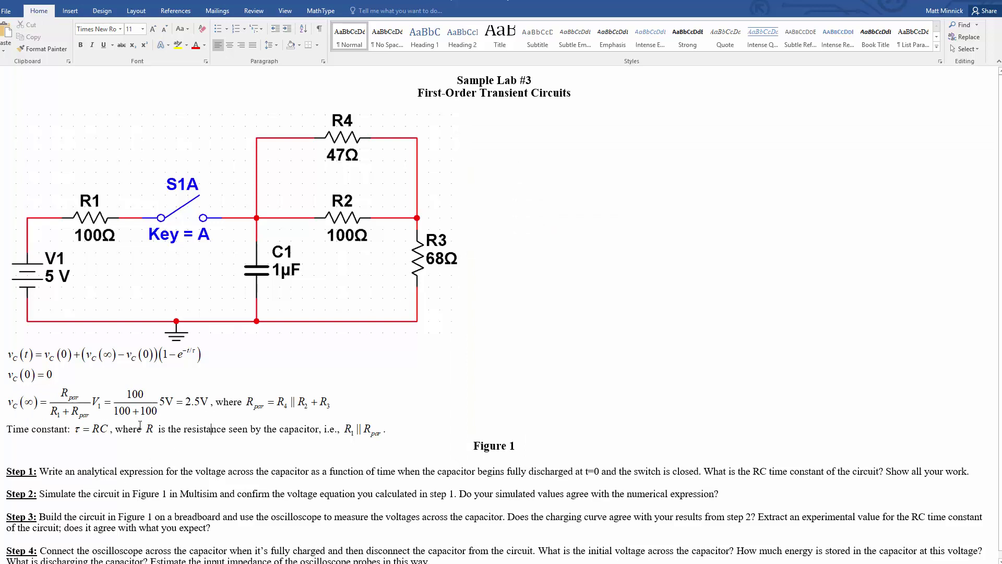
{"action": "left_click", "coordinate": [141, 427]}
{"action": "key", "text": "BackSpace"}
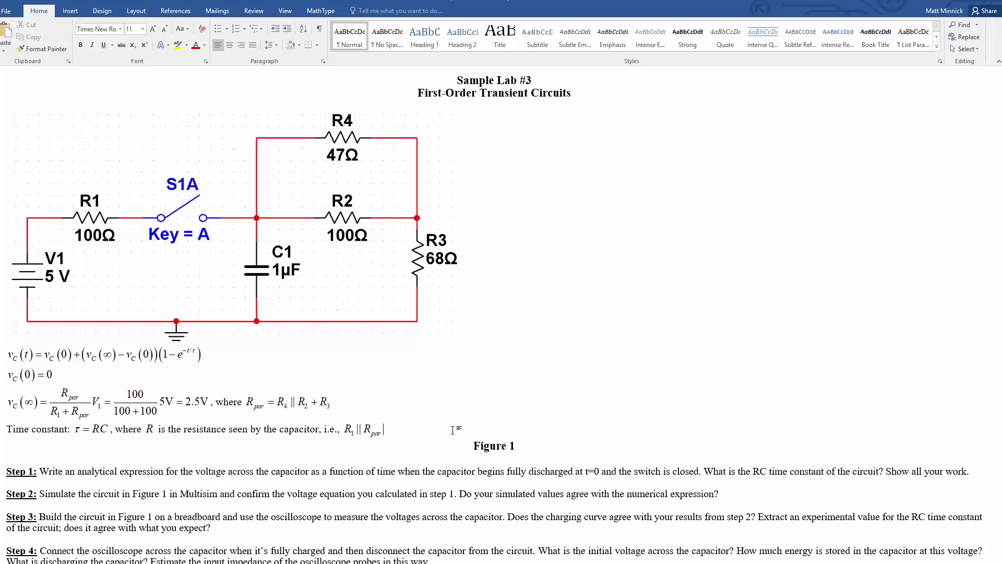
{"action": "key", "text": "ctrl+alt+q"}
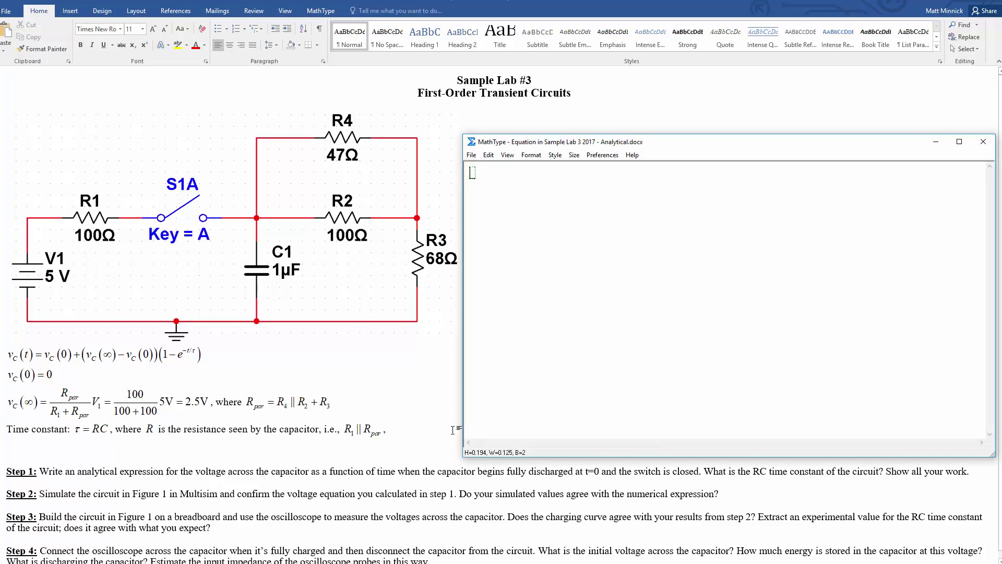
Extend the time-constant line with = 100Ω∥100Ω = 50Ω, followed by ', so'
{"action": "type", "text": "100"}
{"action": "key", "text": "Home"}
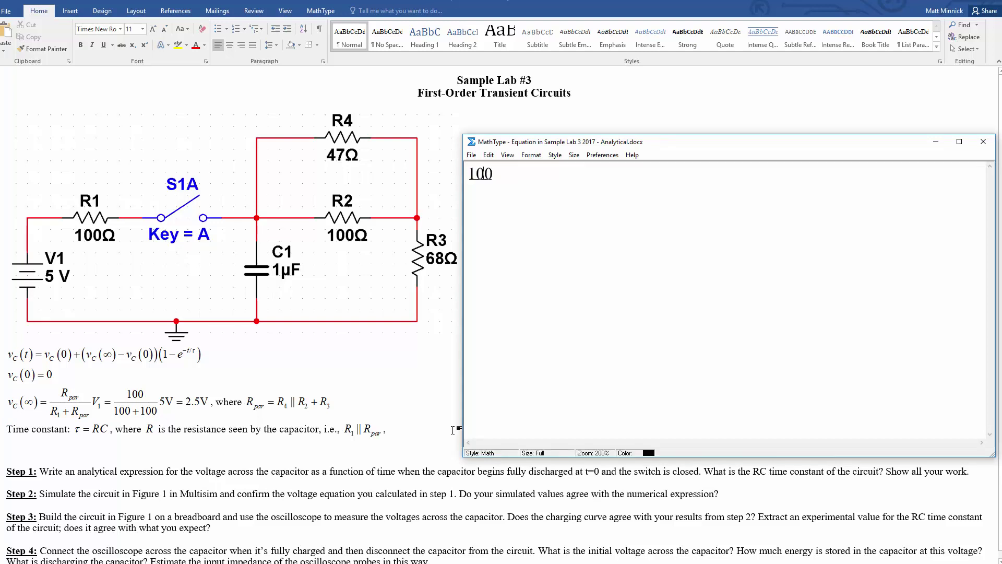
{"action": "type", "text": "||100"}
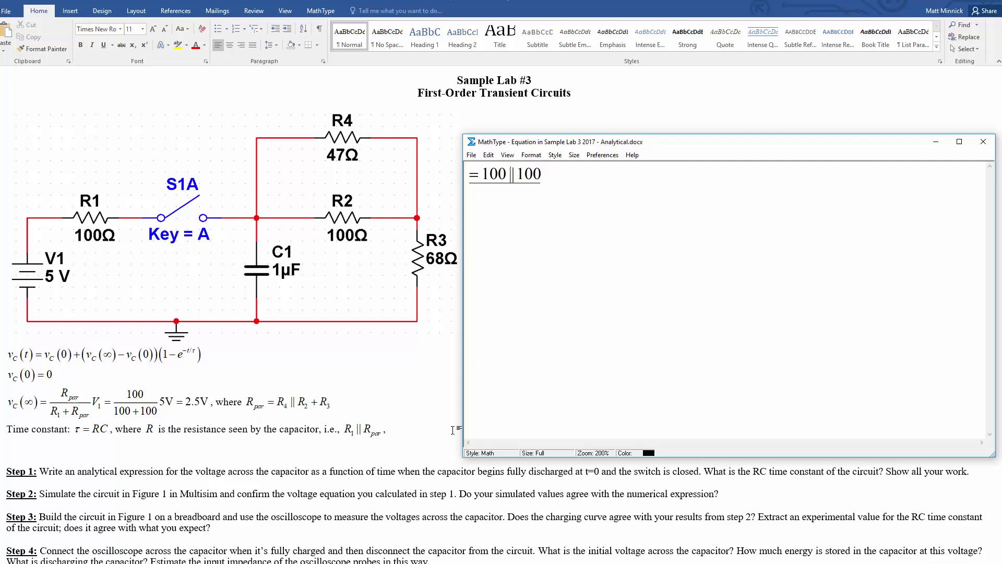
{"action": "type", "text": "Ω"}
{"action": "key", "text": "BackSpace"}
{"action": "key", "text": "Left"}
{"action": "type", "text": "Ω"}
{"action": "type", "text": "Ω"}
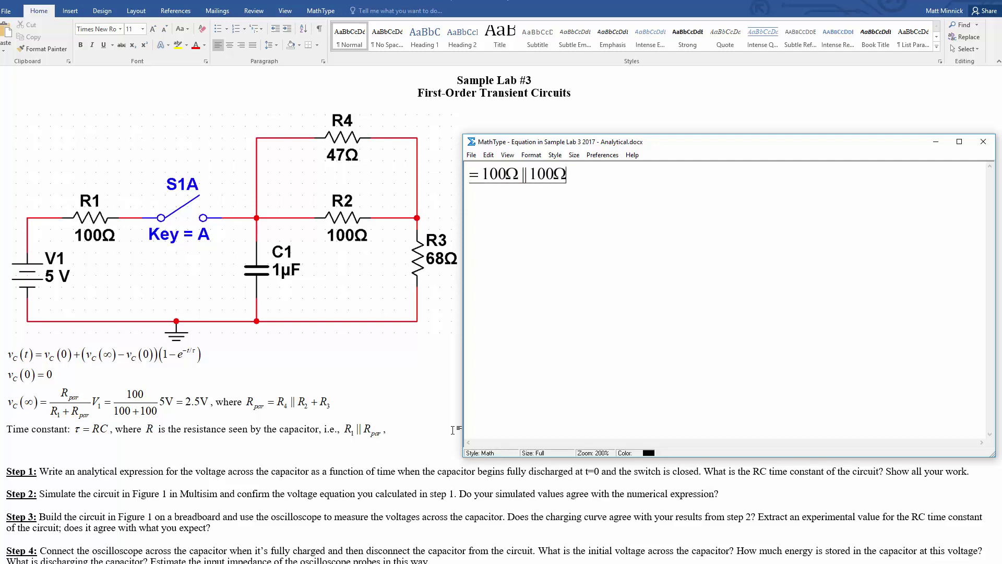
{"action": "type", "text": "=50"}
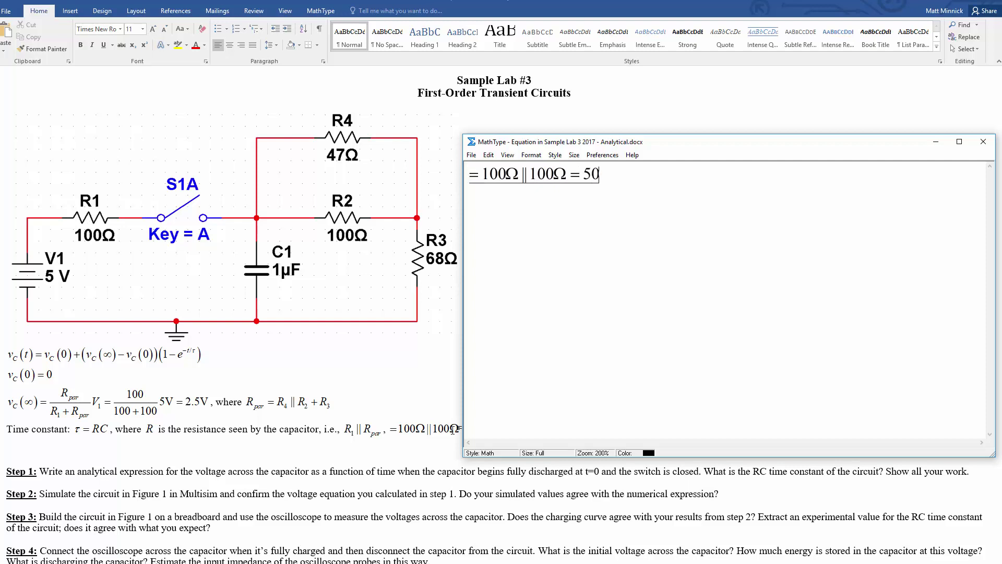
{"action": "type", "text": "Ω"}
{"action": "key", "text": "ctrl+F4"}
{"action": "type", "text": ", so"}
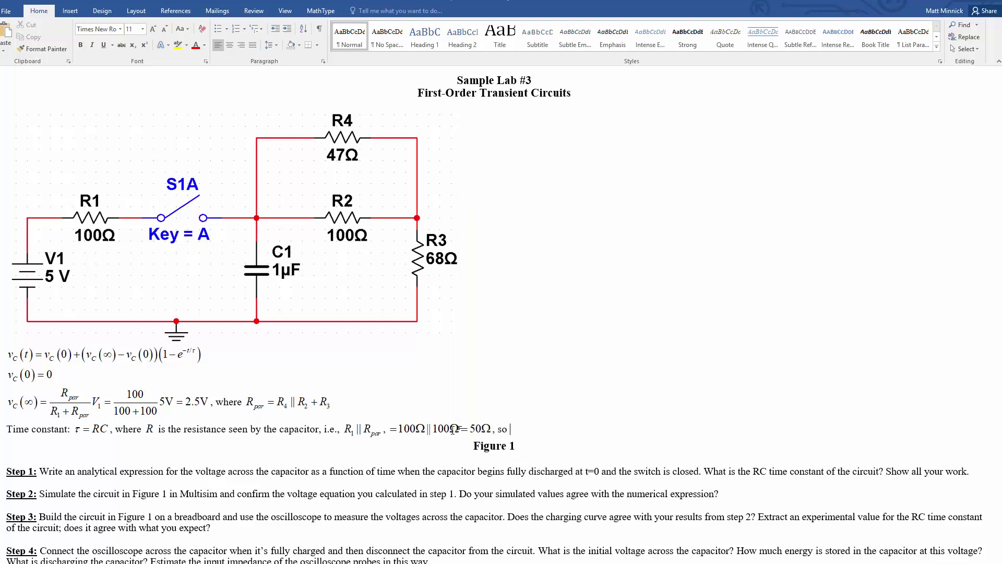
Insert a new equation τ = 50Ω·1μF after the text
{"action": "key", "text": "ctrl+alt+q"}
{"action": "type", "text": "t"}
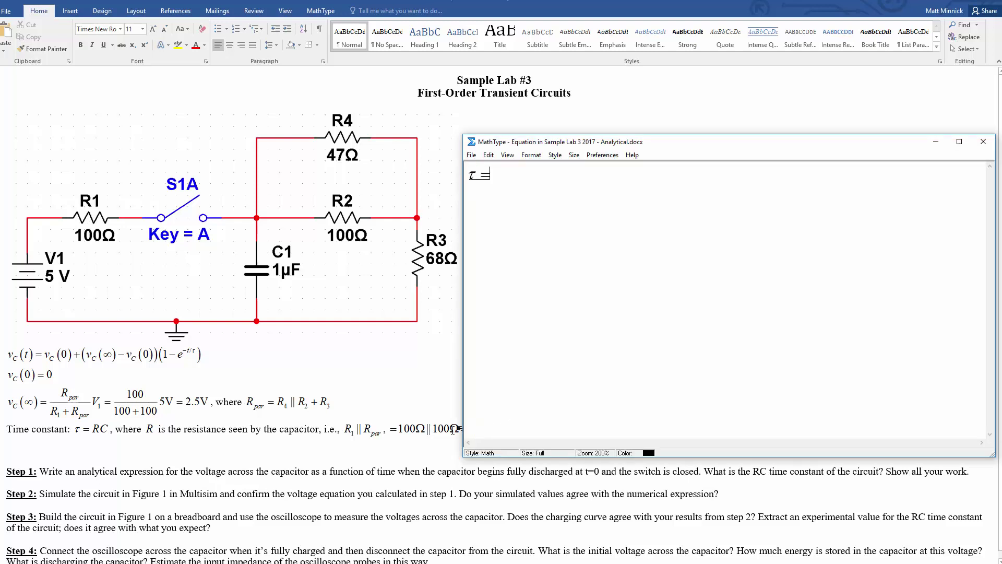
{"action": "type", "text": "=50"}
{"action": "key", "text": "ctrl+g"}
{"action": "type", "text": "Ws"}
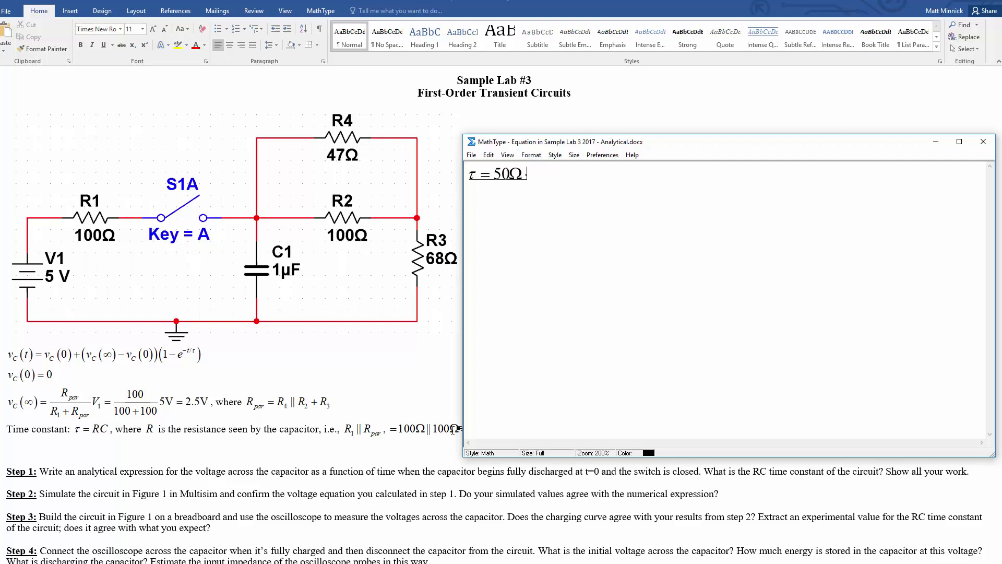
{"action": "type", "text": "1"}
{"action": "key", "text": "ctrl+g"}
{"action": "type", "text": "m"}
{"action": "key", "text": "ctrl+shift+e"}
{"action": "type", "text": "F"}
Finish the τ equation with = 50μs using upright μ, then start a new line
{"action": "key", "text": "shift+Left"}
{"action": "key", "text": "shift+Left"}
{"action": "key", "text": "ctrl+shift+e"}
{"action": "type", "text": "=50"}
{"action": "key", "text": "ctrl+g"}
{"action": "type", "text": "m"}
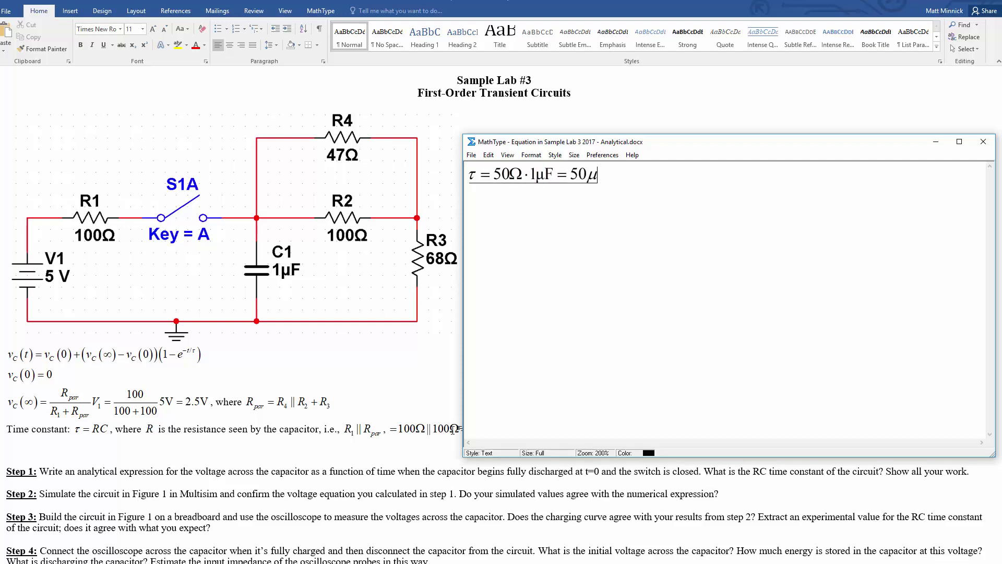
{"action": "type", "text": "s"}
{"action": "key", "text": "shift+Left"}
{"action": "key", "text": "shift+Left"}
{"action": "key", "text": "ctrl+shift+e"}
{"action": "key", "text": "ctrl+F4"}
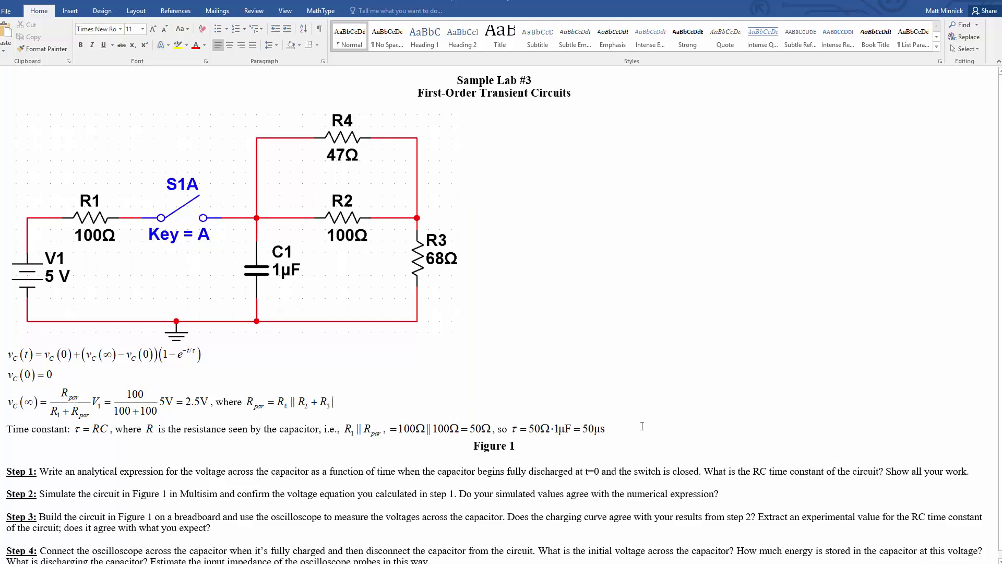
{"action": "left_click", "coordinate": [642, 426]}
{"action": "key", "text": "Return"}
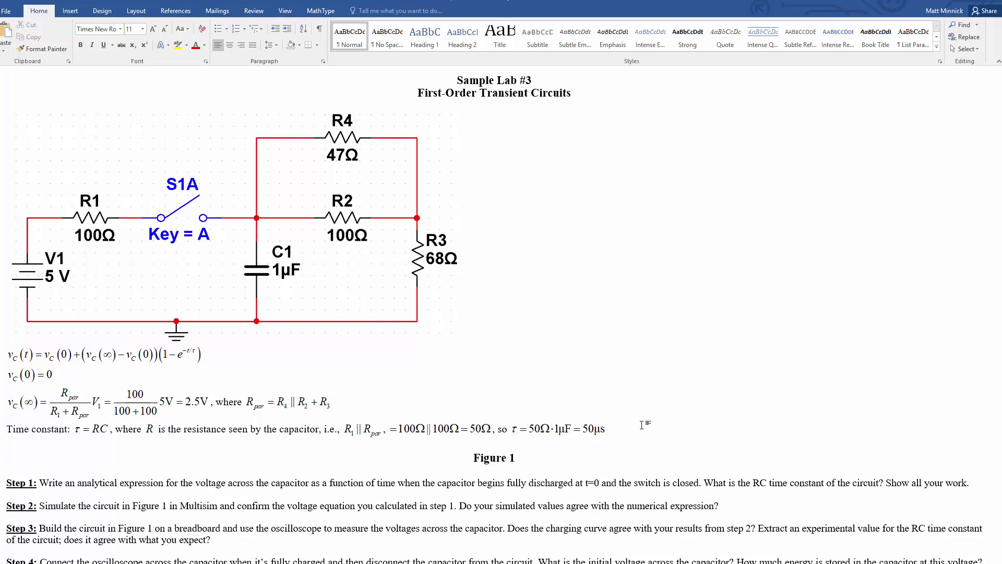
Type 'Therefore,' and begin an inline equation with v_C(t)
{"action": "type", "text": "Therefore,"}
{"action": "key", "text": "ctrl+alt+q"}
{"action": "type", "text": "v"}
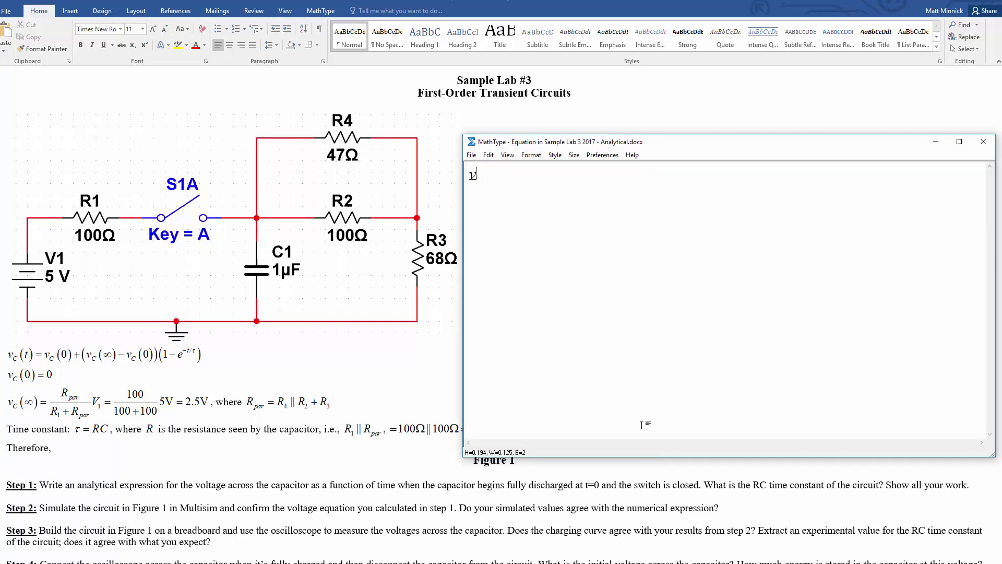
{"action": "key", "text": "ctrl+l"}
{"action": "type", "text": "C"}
{"action": "key", "text": "Tab"}
{"action": "key", "text": "ctrl+9"}
{"action": "type", "text": "tr)"}
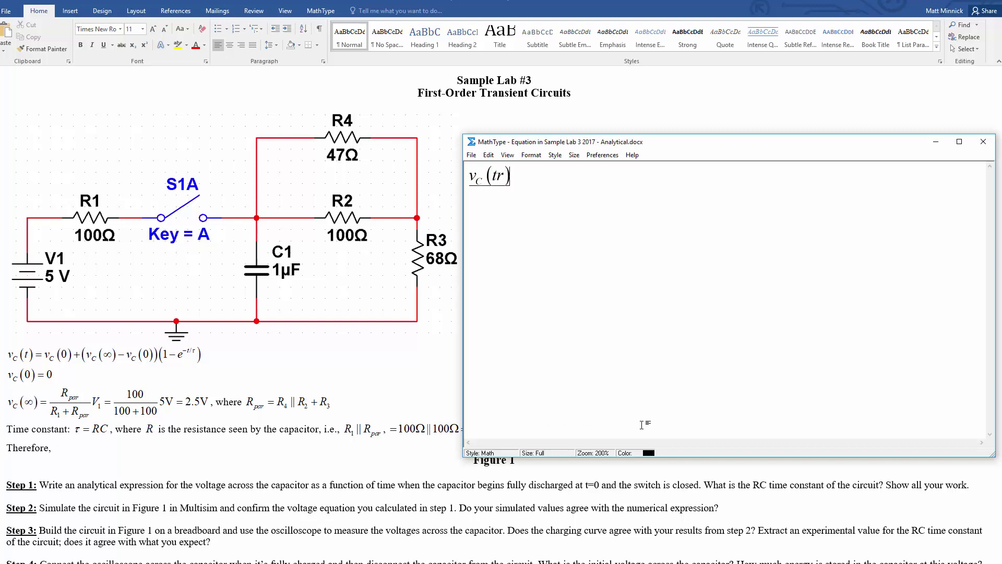
{"action": "key", "text": "Tab"}
{"action": "key", "text": "ctrl+s"}
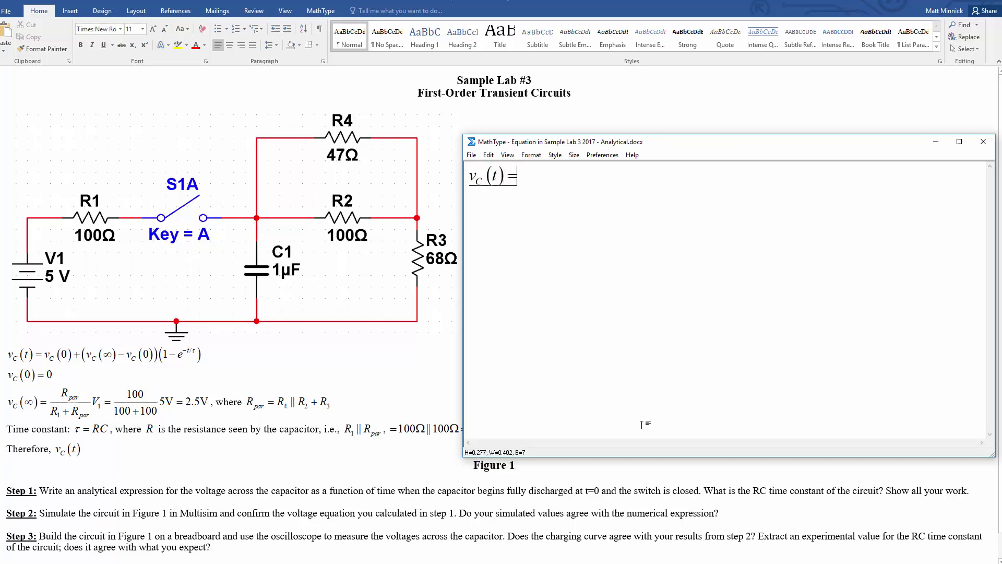
Continue the equation with = 0 + (2.5V − 0)
{"action": "type", "text": "=0+"}
{"action": "key", "text": "ctrl+9"}
{"action": "type", "text": "2.5V-)"}
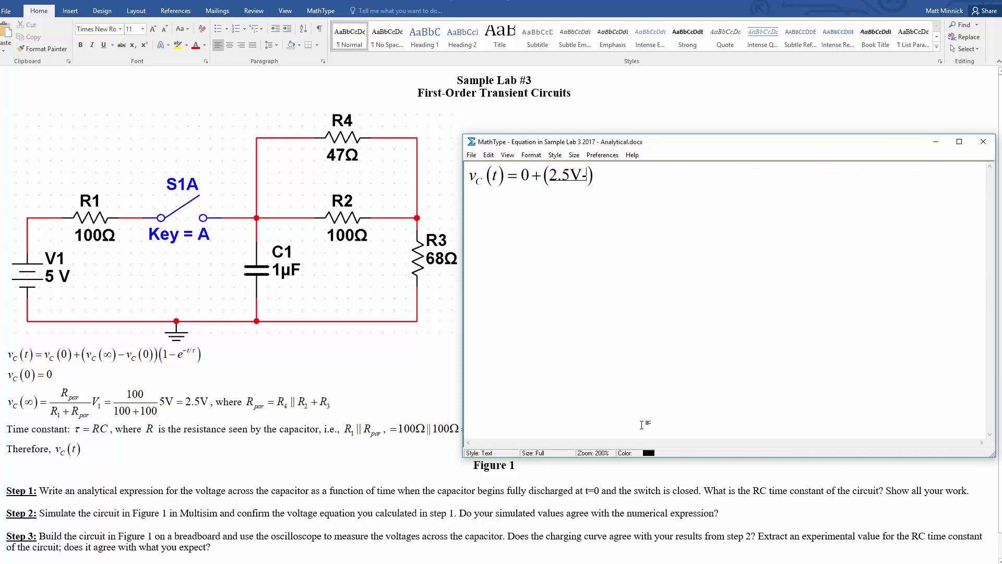
{"action": "key", "text": "ctrl+shift+equal"}
{"action": "type", "text": "-0"}
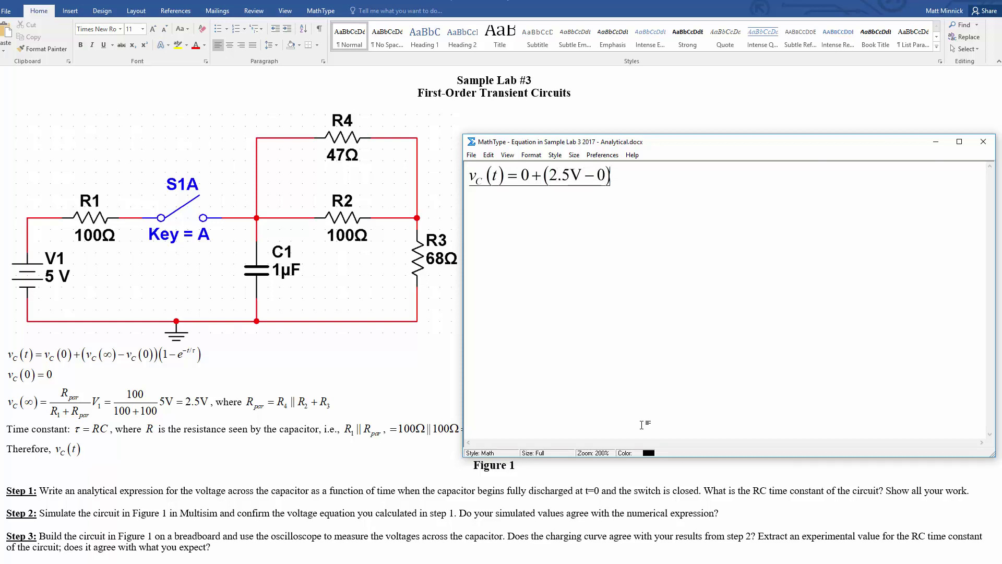
{"action": "key", "text": "Tab"}
Complete it with (1 − e^(−t/50μs)) and save the equation into Word
{"action": "key", "text": "ctrl+9"}
{"action": "type", "text": "1-4"}
{"action": "key", "text": "BackSpace"}
{"action": "type", "text": "e"}
{"action": "key", "text": "ctrl+h"}
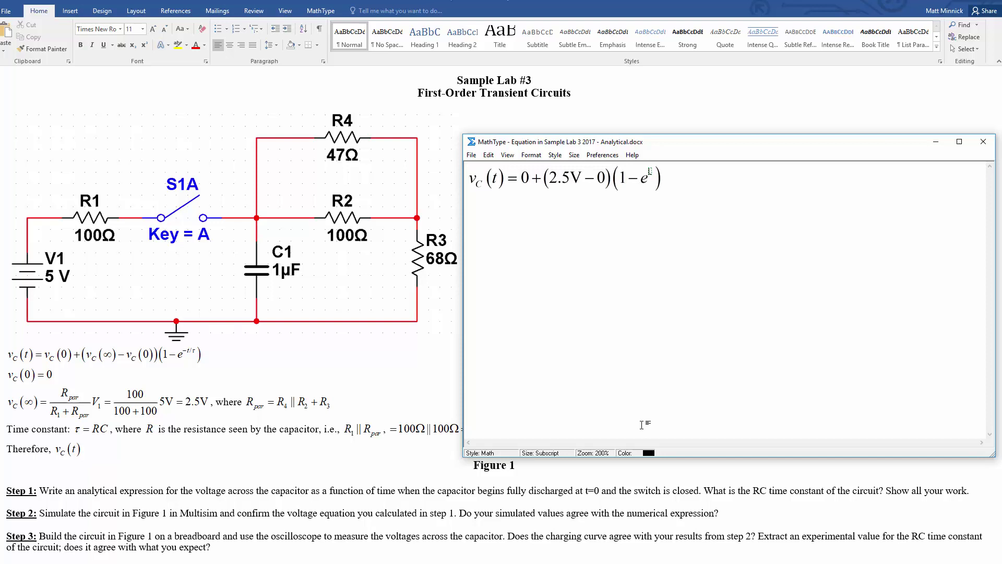
{"action": "type", "text": "-t/"}
{"action": "type", "text": "50μ"}
{"action": "type", "text": "s"}
{"action": "key", "text": "Tab"}
{"action": "key", "text": "ctrl+4"}
{"action": "key", "text": "ctrl+s"}
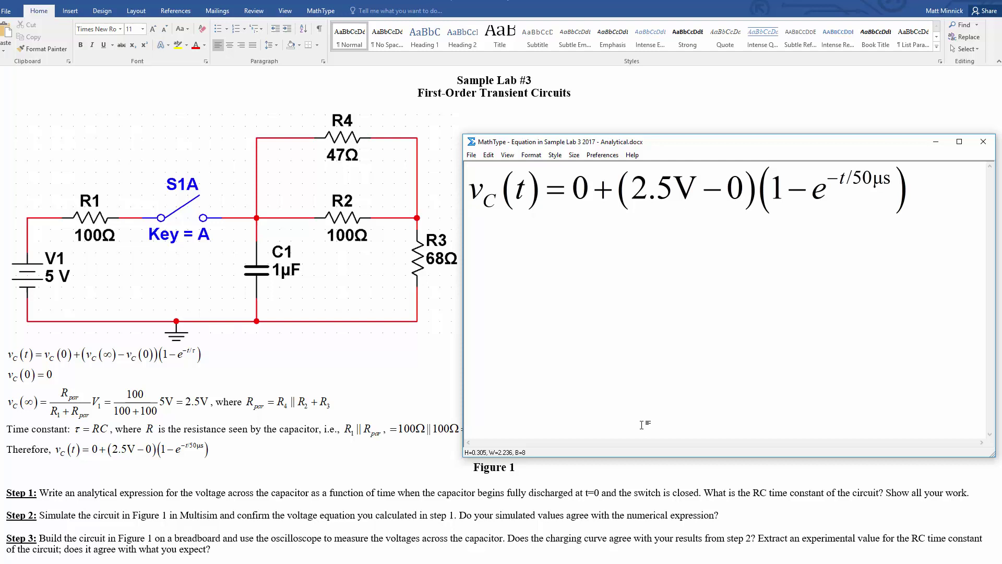
{"action": "key", "text": "ctrl+F4"}
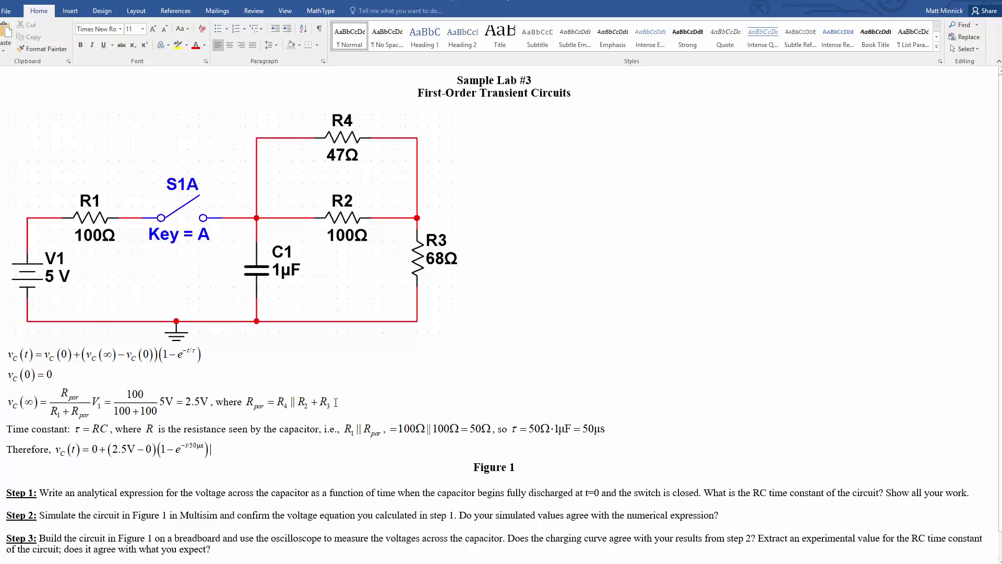
{"action": "key", "text": "alt+Tab"}
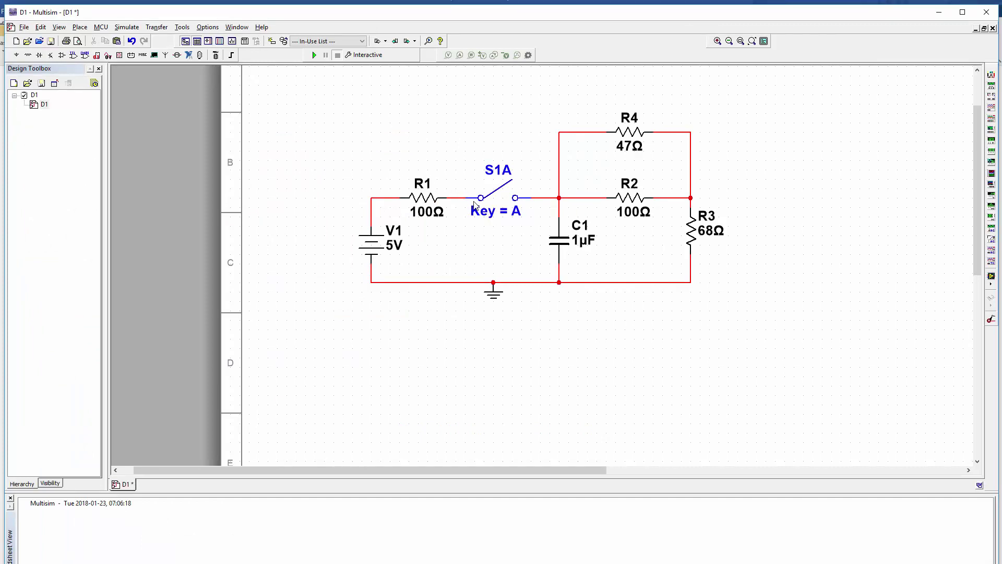
{"action": "key", "text": "ctrl+w"}
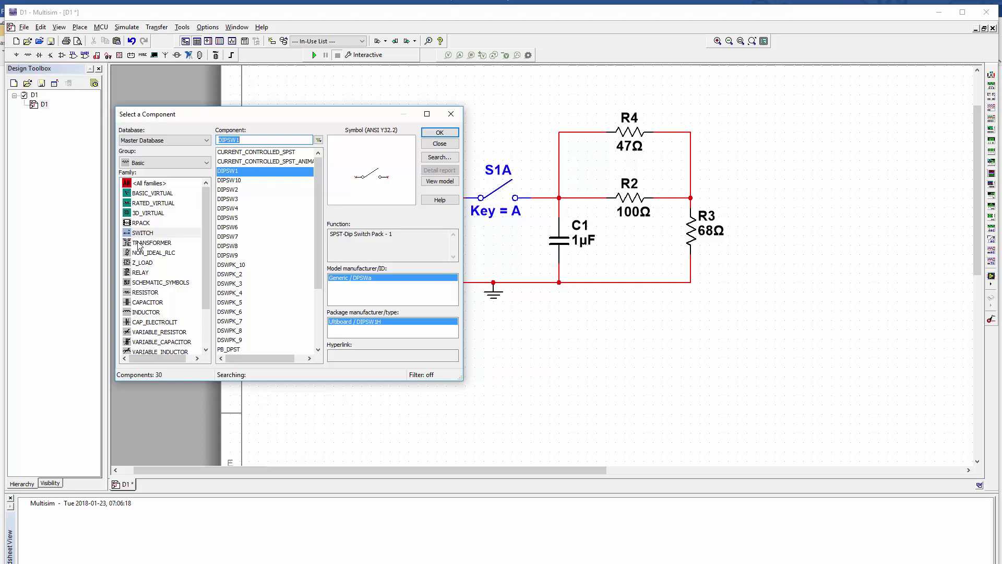
{"action": "left_click", "coordinate": [156, 163]}
{"action": "left_click", "coordinate": [151, 172]}
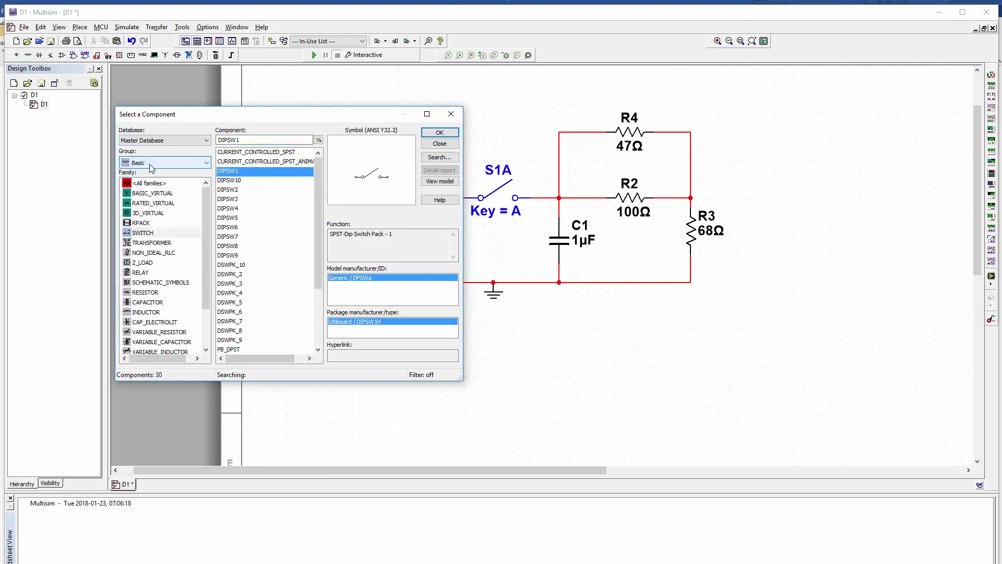
{"action": "left_click", "coordinate": [136, 235]}
{"action": "double_click", "coordinate": [227, 174]}
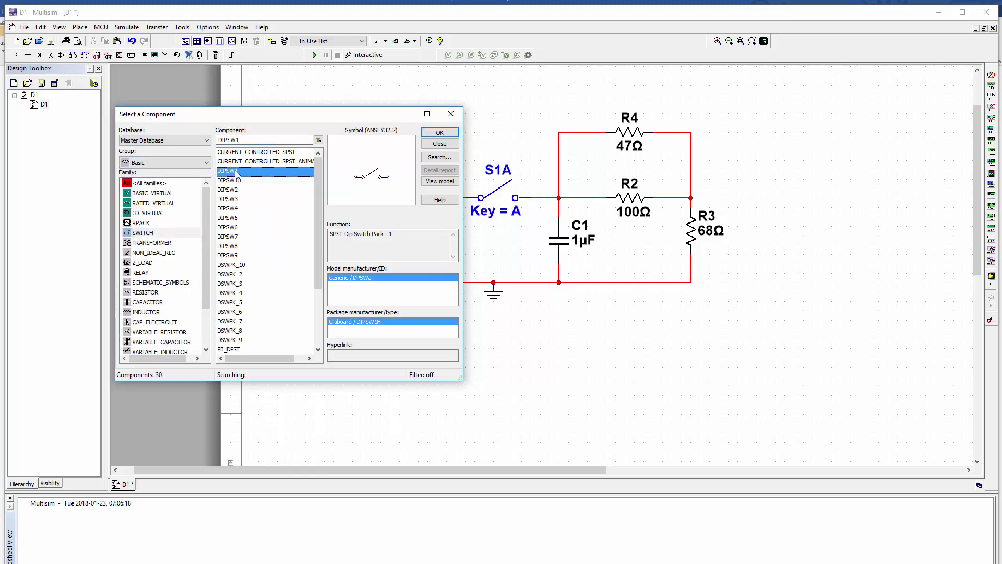
{"action": "left_click", "coordinate": [421, 351]}
{"action": "key", "text": "Escape"}
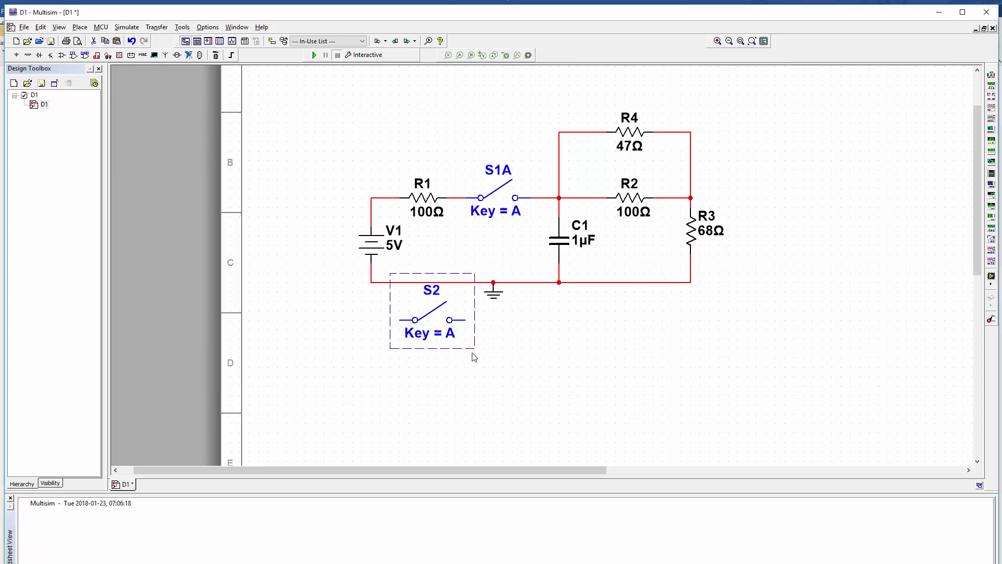
{"action": "key", "text": "Delete"}
{"action": "key", "text": "ctrl+w"}
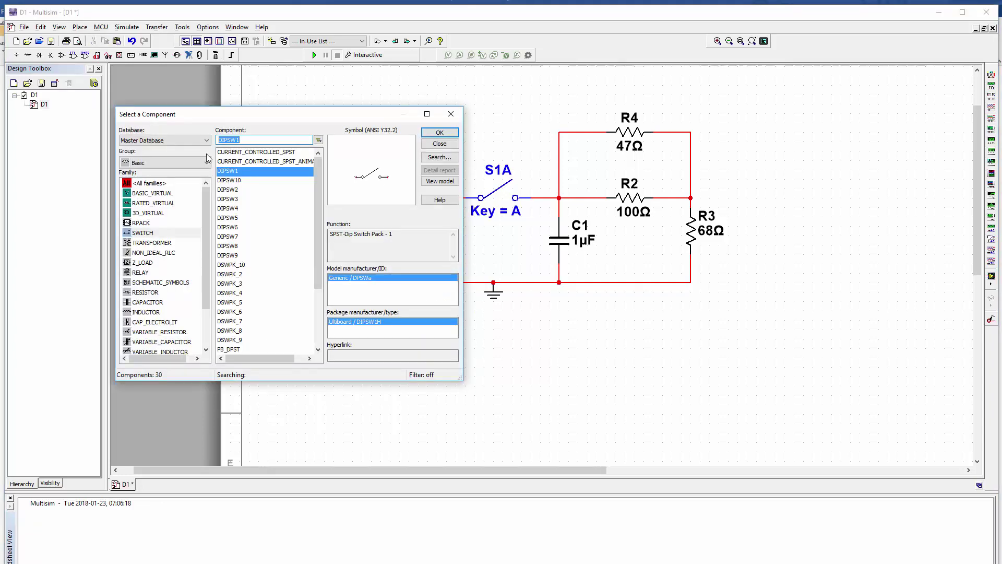
{"action": "left_click", "coordinate": [164, 162]}
{"action": "left_click", "coordinate": [157, 173]}
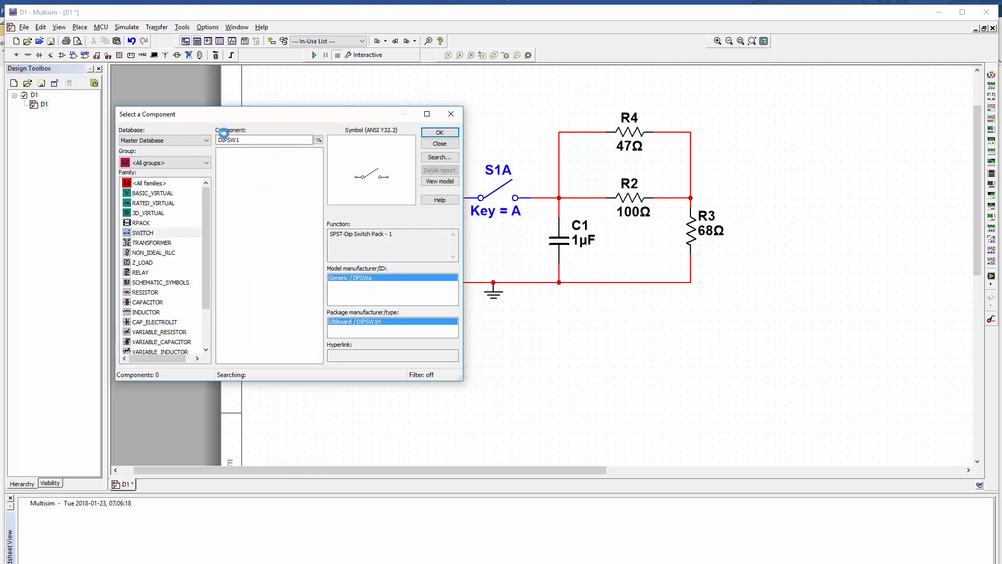
{"action": "left_click", "coordinate": [257, 139]}
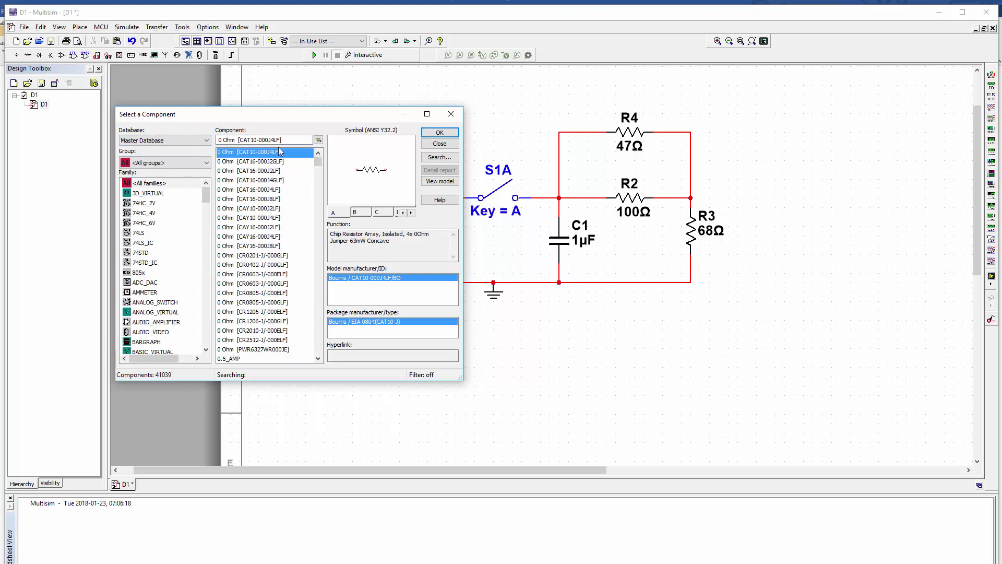
{"action": "left_click", "coordinate": [144, 194]}
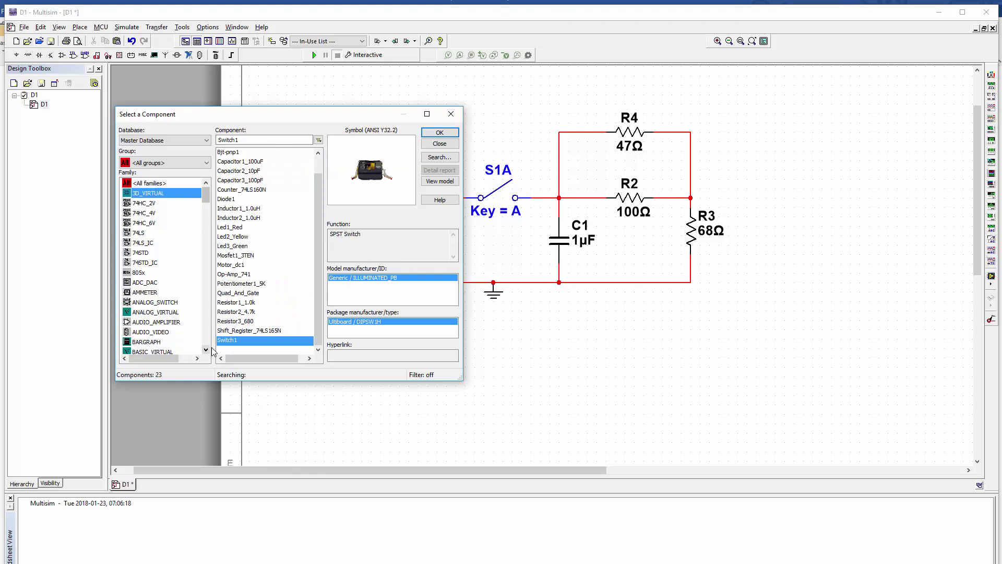
{"action": "left_click", "coordinate": [235, 348]}
{"action": "double_click", "coordinate": [235, 349]}
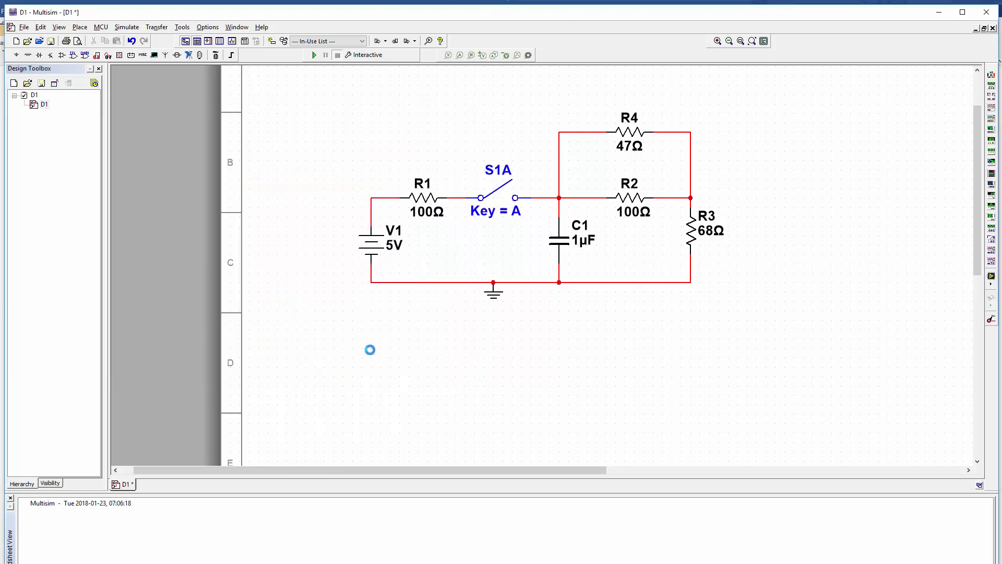
{"action": "left_click", "coordinate": [369, 349]}
{"action": "left_click", "coordinate": [459, 114]}
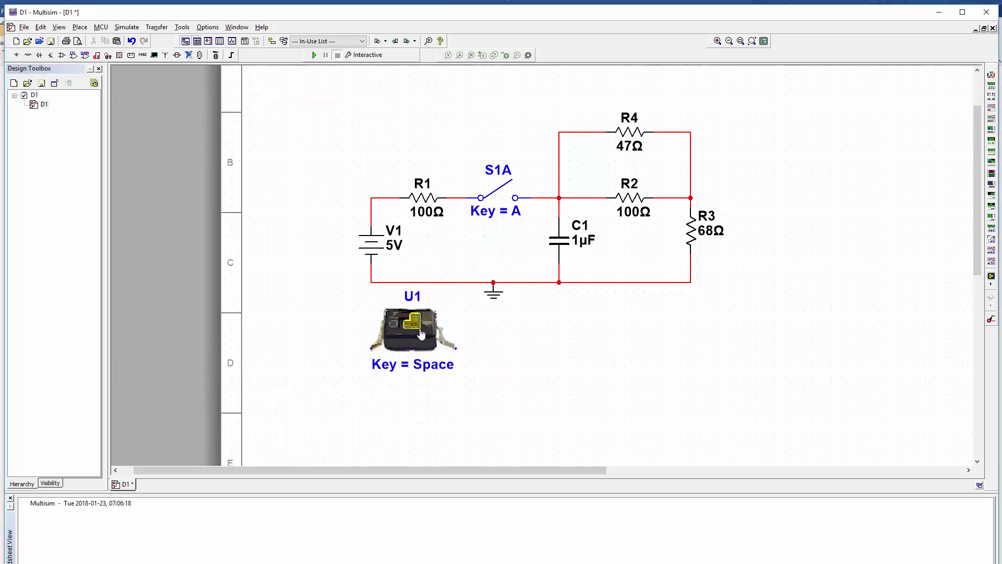
{"action": "left_click", "coordinate": [404, 327]}
{"action": "left_click", "coordinate": [409, 321]}
{"action": "left_click", "coordinate": [437, 365]}
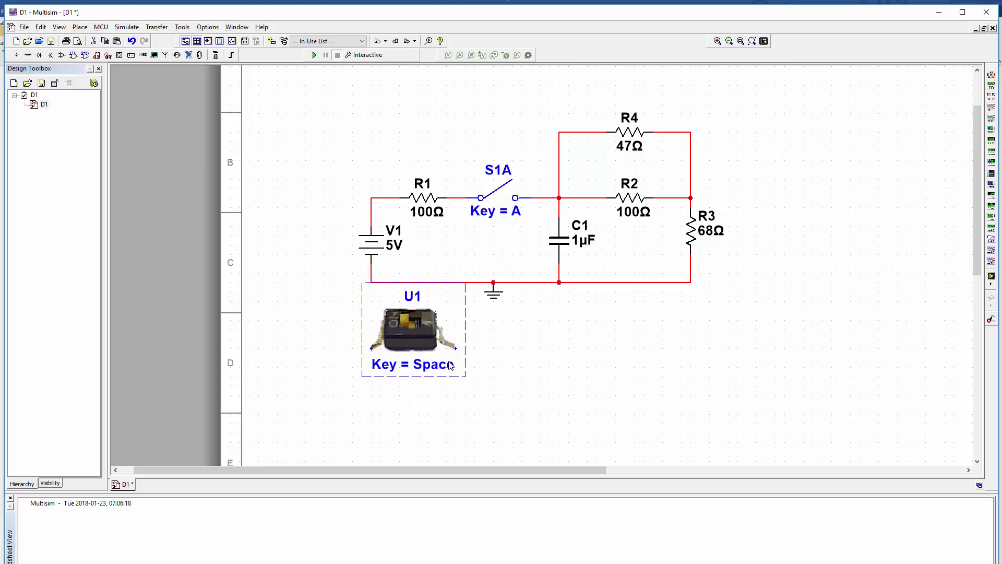
{"action": "key", "text": "Delete"}
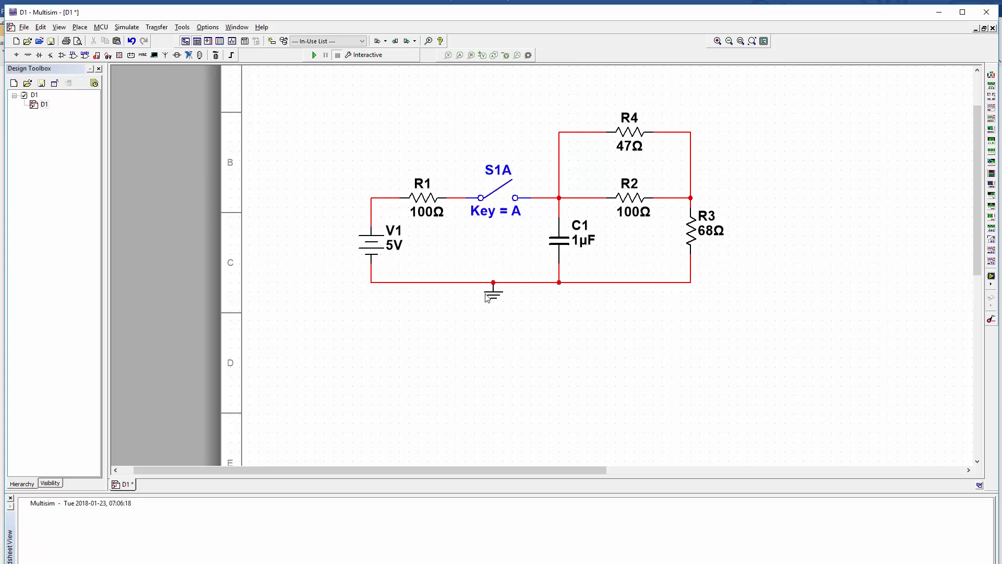
Place Tektronix scope XSC1, wiring G to ground and CH1 to C1's top node
{"action": "left_click", "coordinate": [992, 261]}
{"action": "left_click", "coordinate": [751, 204]}
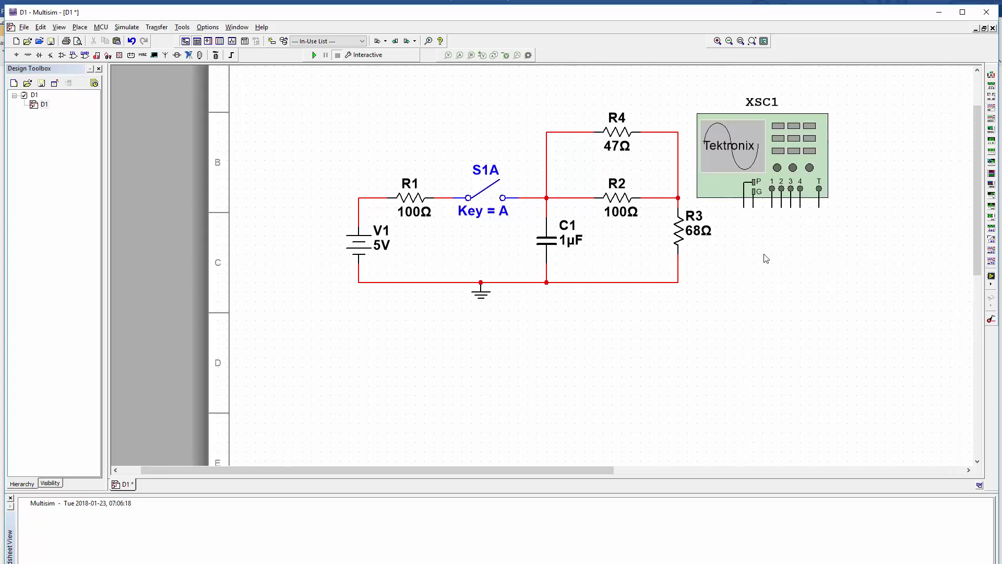
{"action": "left_click", "coordinate": [755, 209]}
{"action": "left_click", "coordinate": [678, 273]}
{"action": "left_click", "coordinate": [773, 206]}
{"action": "left_click", "coordinate": [528, 198]}
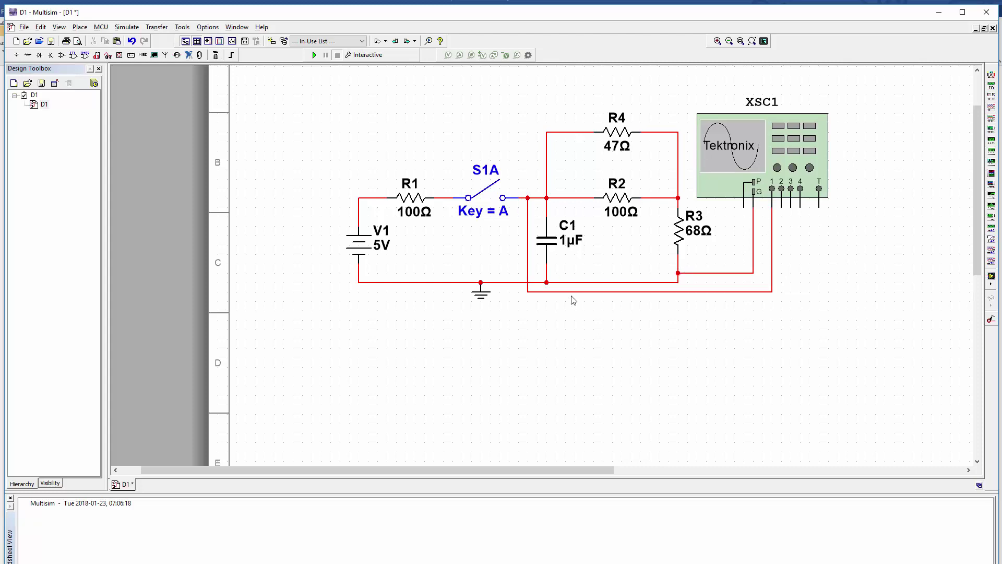
Open the scope panel, run the simulation, power the scope and toggle switch S1A
{"action": "double_click", "coordinate": [717, 194]}
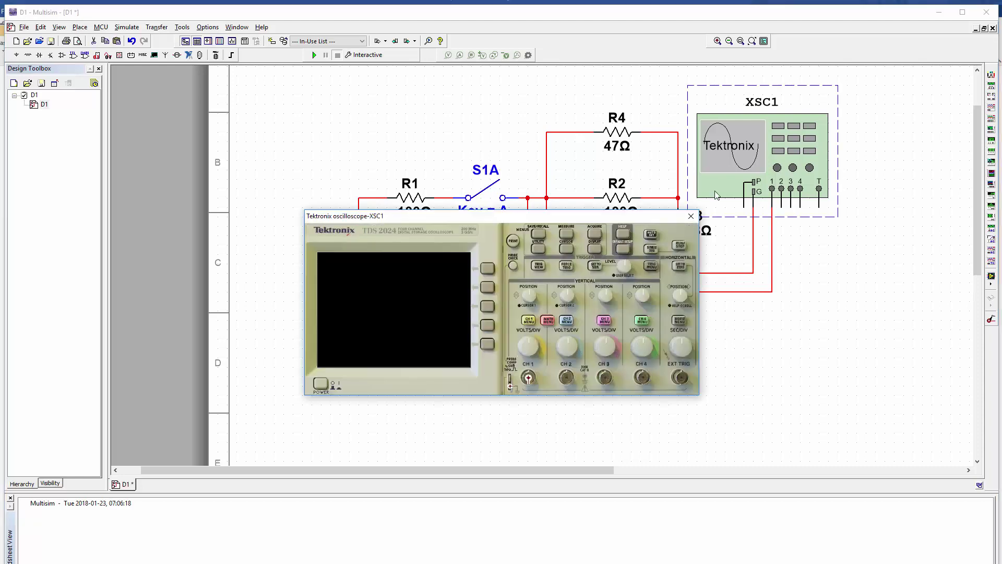
{"action": "left_click_drag", "start_coordinate": [486, 218], "coordinate": [477, 297]}
{"action": "left_click", "coordinate": [314, 55]}
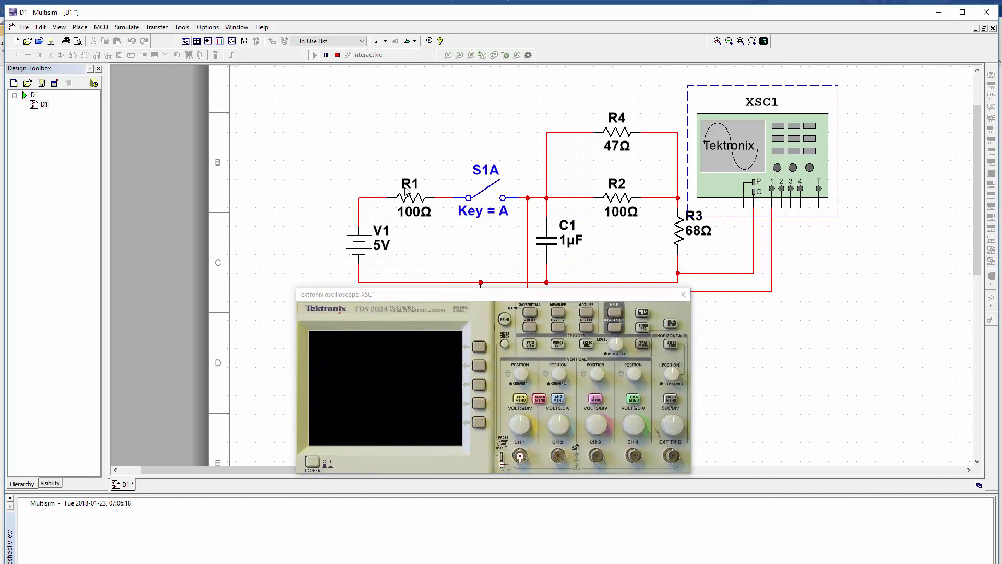
{"action": "left_click", "coordinate": [312, 462]}
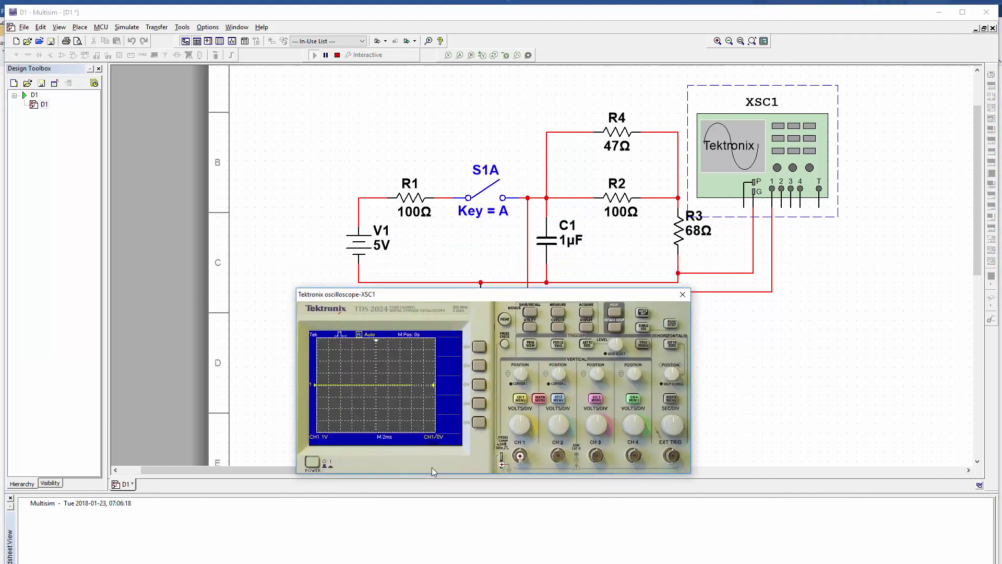
{"action": "left_click", "coordinate": [487, 198]}
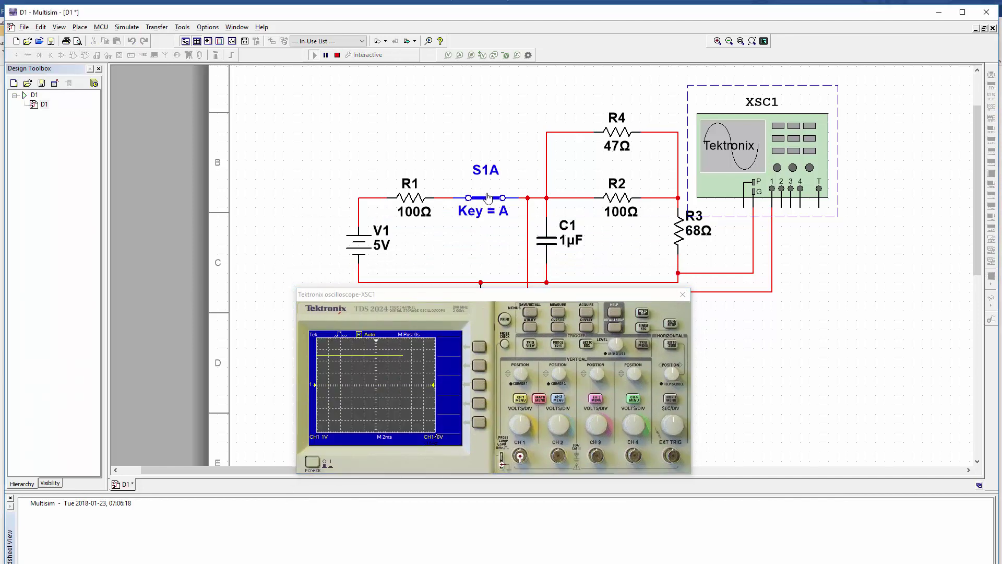
{"action": "left_click", "coordinate": [487, 199]}
{"action": "left_click", "coordinate": [487, 198]}
{"action": "left_click", "coordinate": [486, 200]}
{"action": "left_click", "coordinate": [485, 199]}
{"action": "left_click", "coordinate": [488, 200]}
Set the scope trigger to Normal with a 630mV level and capture the rising step
{"action": "left_click", "coordinate": [557, 342]}
{"action": "left_click", "coordinate": [643, 345]}
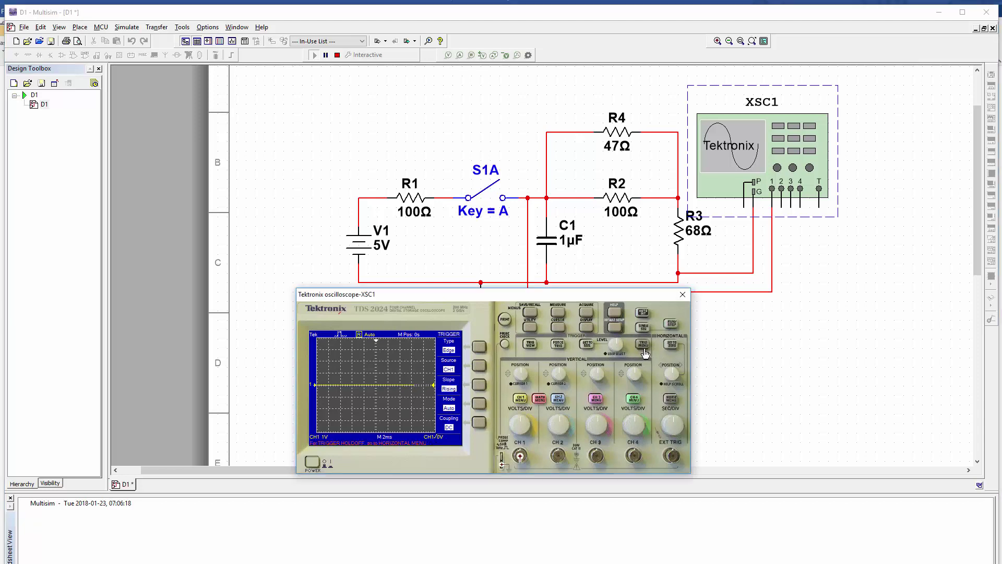
{"action": "left_click", "coordinate": [479, 405]}
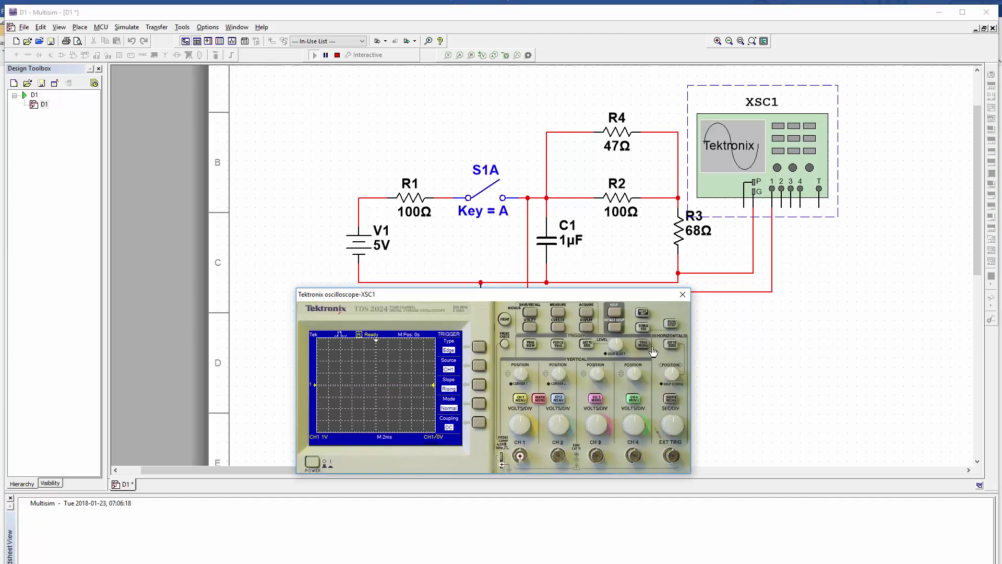
{"action": "left_click", "coordinate": [479, 197]}
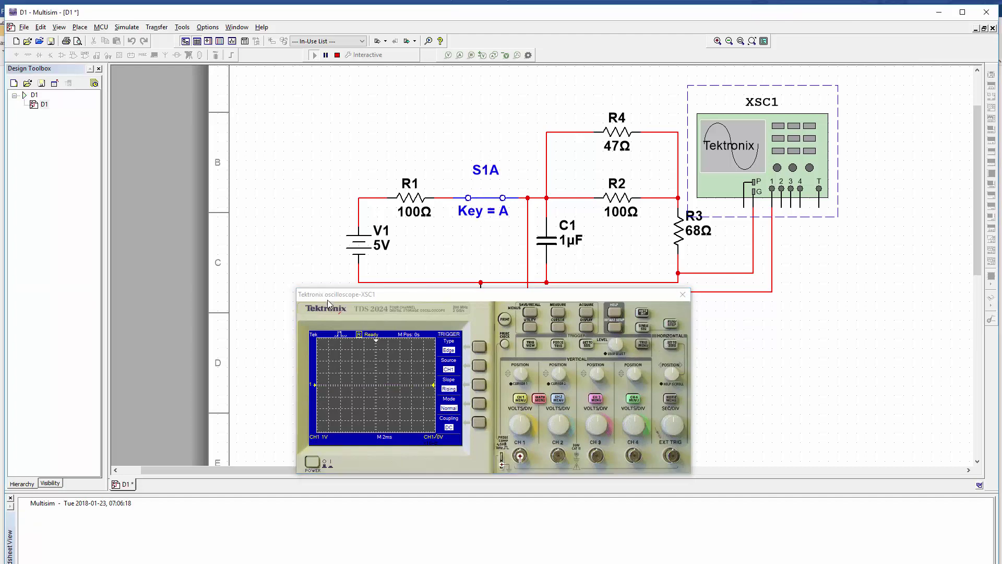
{"action": "left_click", "coordinate": [488, 203]}
{"action": "left_click", "coordinate": [488, 203]}
{"action": "left_click_drag", "start_coordinate": [615, 345], "coordinate": [612, 359]}
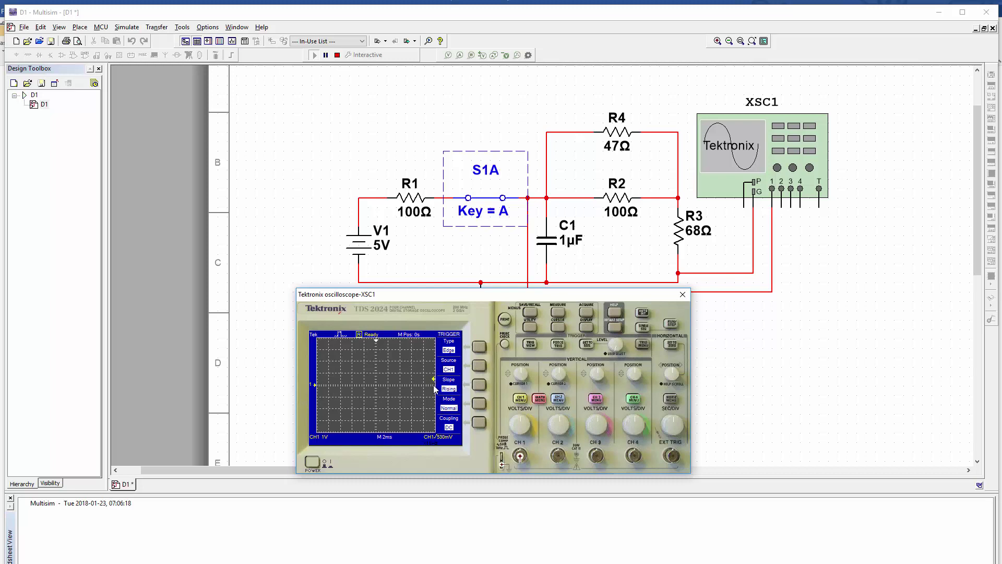
{"action": "left_click", "coordinate": [486, 201]}
{"action": "left_click", "coordinate": [486, 202]}
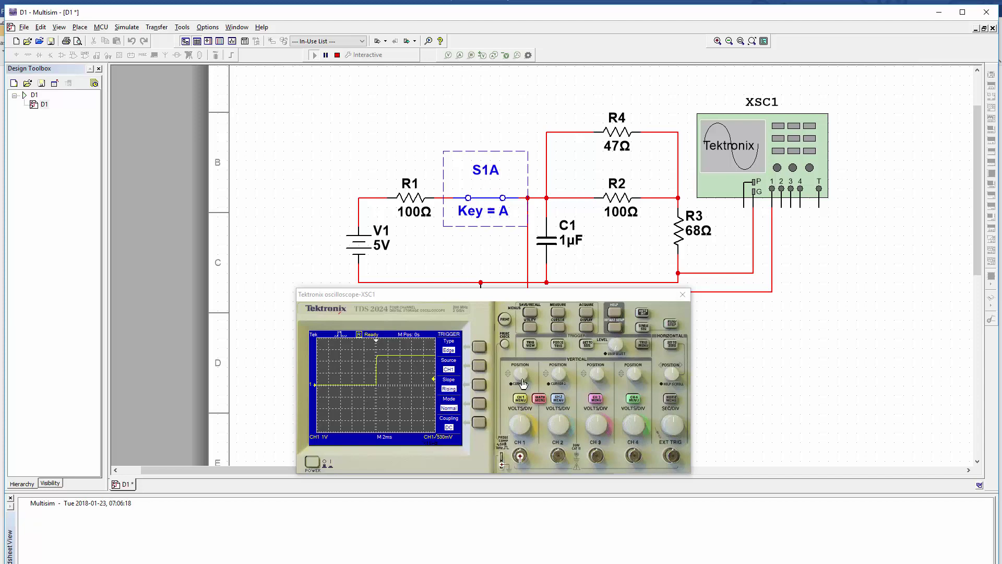
Arm a single capture and toggle S1A to record the capacitor's charging step
{"action": "left_click", "coordinate": [672, 422]}
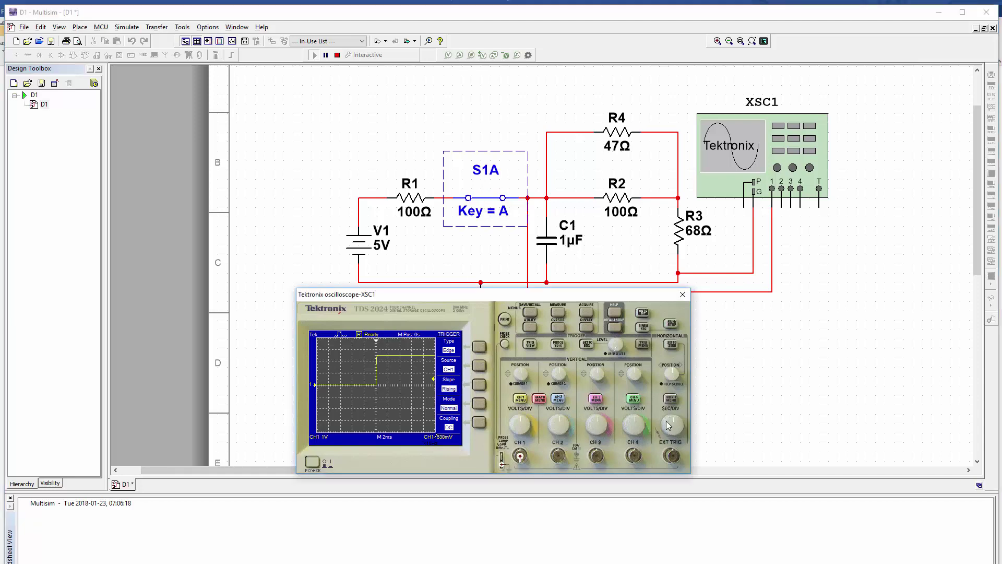
{"action": "scroll", "coordinate": [670, 426], "scroll_direction": "up", "scroll_amount": 4}
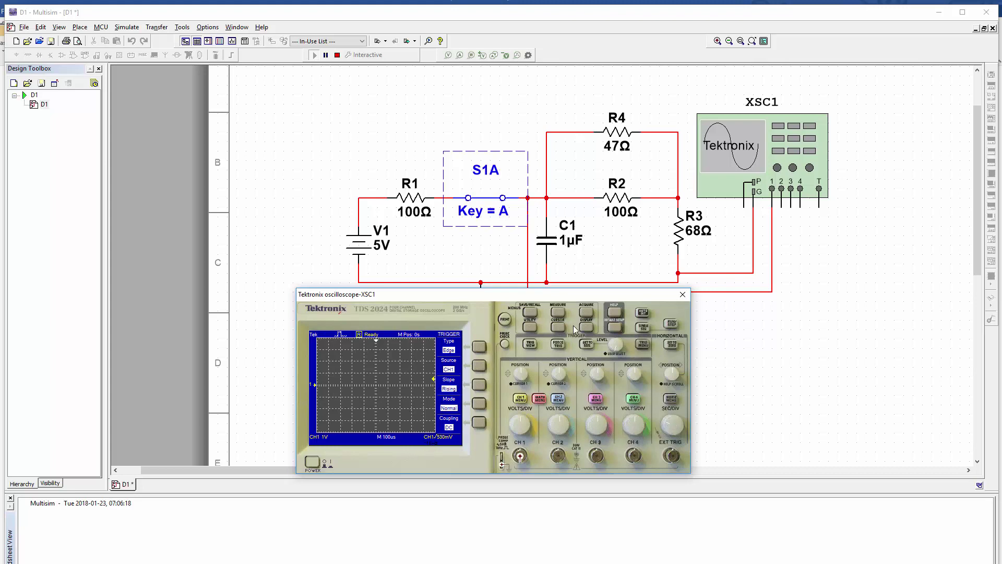
{"action": "left_click", "coordinate": [483, 201]}
{"action": "left_click", "coordinate": [488, 203]}
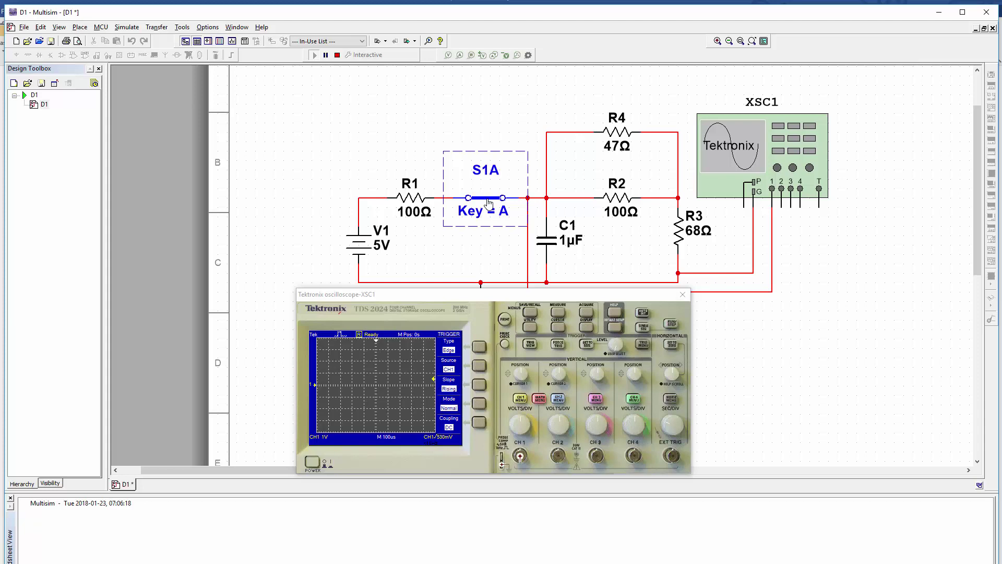
{"action": "left_click", "coordinate": [488, 203]}
{"action": "left_click", "coordinate": [488, 203]}
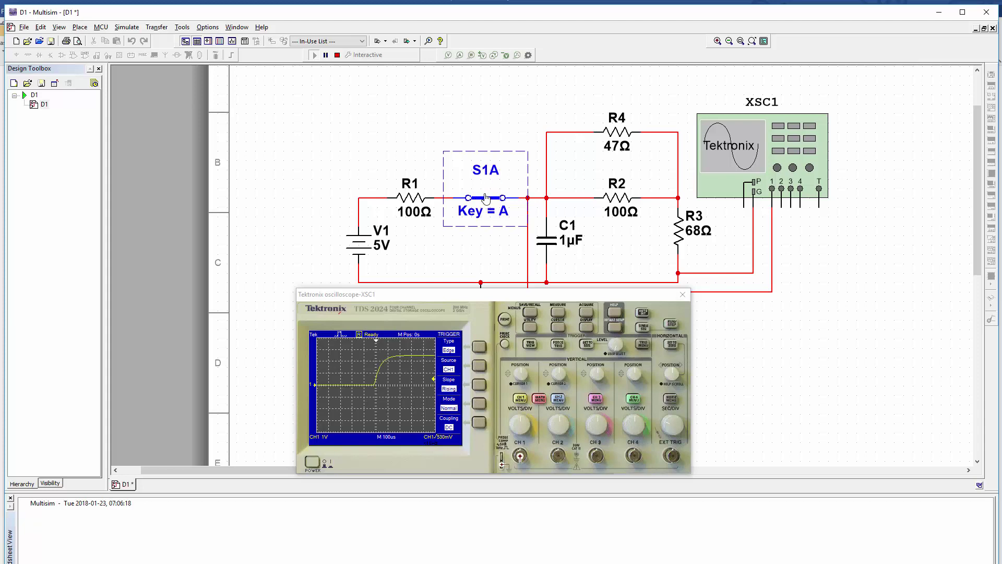
{"action": "left_click", "coordinate": [644, 333]}
{"action": "left_click", "coordinate": [488, 198]}
{"action": "left_click", "coordinate": [488, 198]}
Adjust the scope's SEC/DIV timebase to zoom in on the charging curve
{"action": "left_click", "coordinate": [670, 426]}
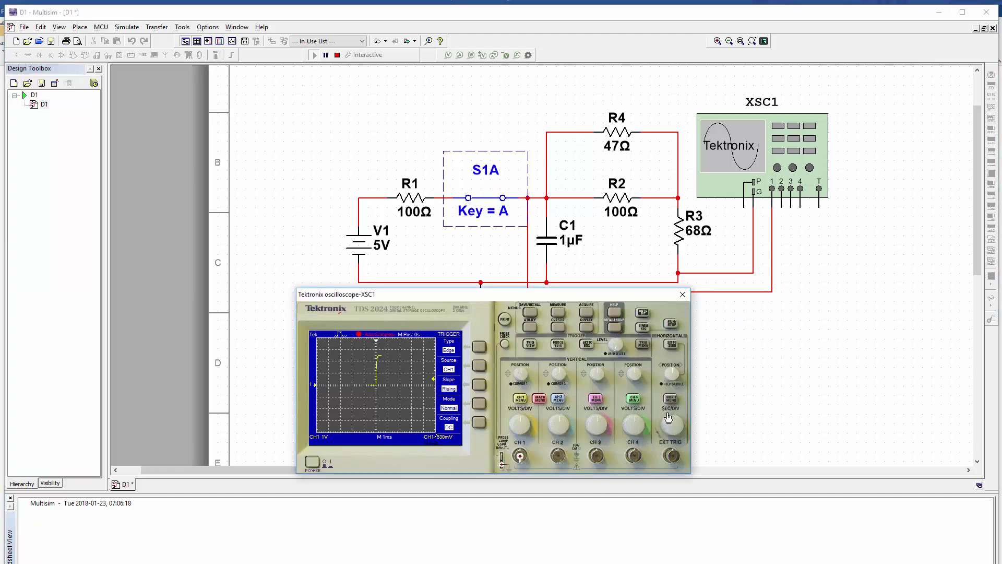
{"action": "left_click", "coordinate": [669, 418]}
{"action": "left_click", "coordinate": [666, 427]}
{"action": "left_click", "coordinate": [669, 431]}
{"action": "left_click", "coordinate": [670, 433]}
{"action": "scroll", "coordinate": [671, 434], "scroll_direction": "up", "scroll_amount": 5}
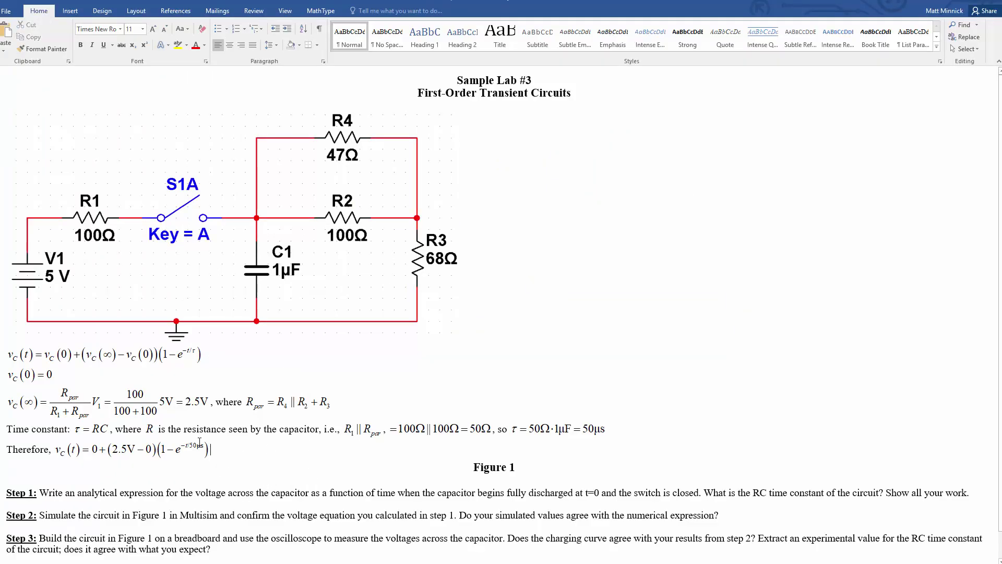
Select the final v_C(t) equation in Word, then nudge the Multisim scope window
{"action": "left_click", "coordinate": [239, 437]}
{"action": "left_click", "coordinate": [138, 450]}
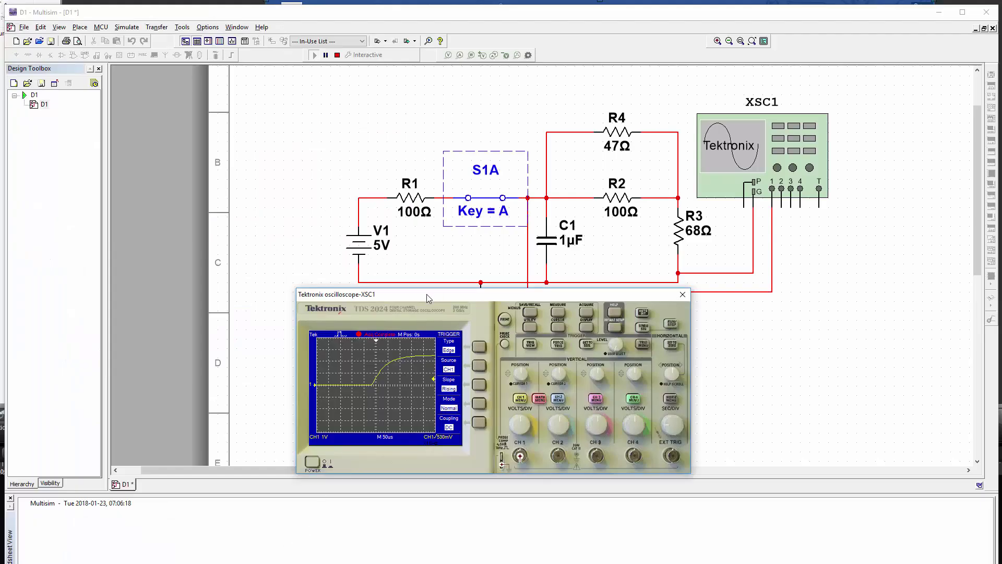
{"action": "mouse_move", "coordinate": [427, 293]}
{"action": "left_mouse_down"}
{"action": "mouse_move", "coordinate": [408, 286]}
{"action": "mouse_move", "coordinate": [444, 296]}
{"action": "left_mouse_up"}
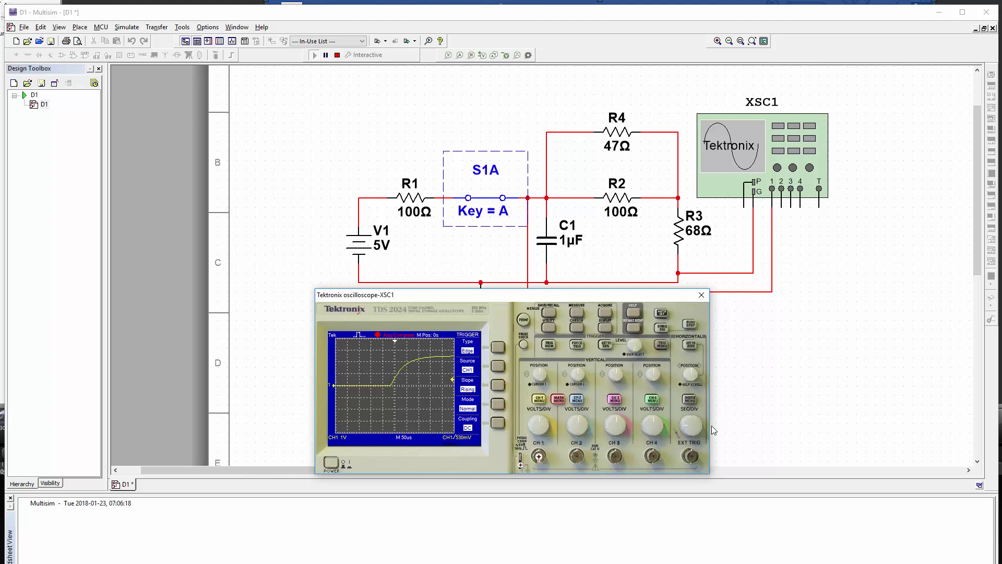
{"action": "scroll", "coordinate": [689, 431], "scroll_direction": "up", "scroll_amount": 3}
{"action": "scroll", "coordinate": [691, 424], "scroll_direction": "up", "scroll_amount": 1}
{"action": "scroll", "coordinate": [690, 424], "scroll_direction": "down", "scroll_amount": 4}
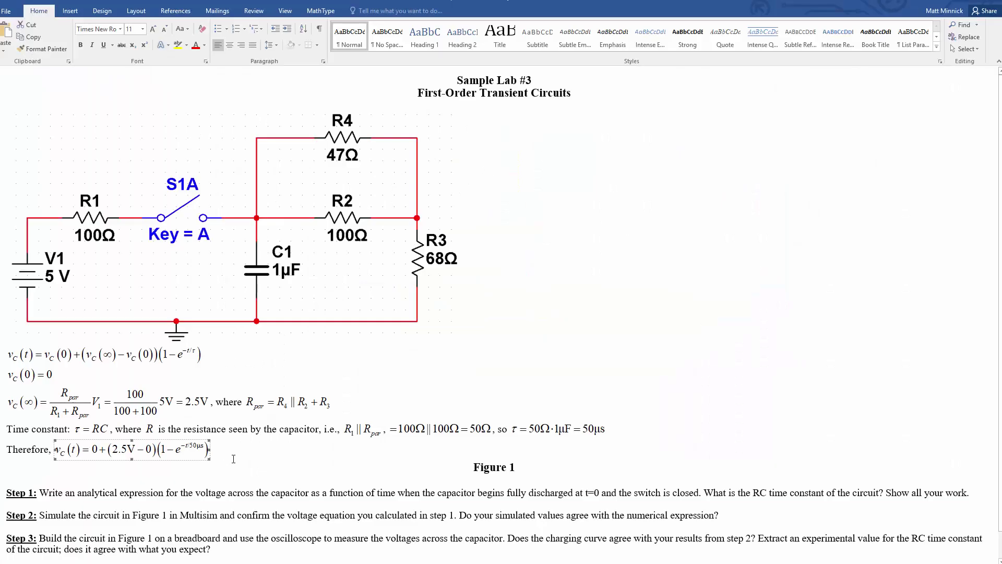
Insert a blank line above the Figure 1 caption and switch to the Maple 11 worksheet
{"action": "left_click", "coordinate": [234, 458]}
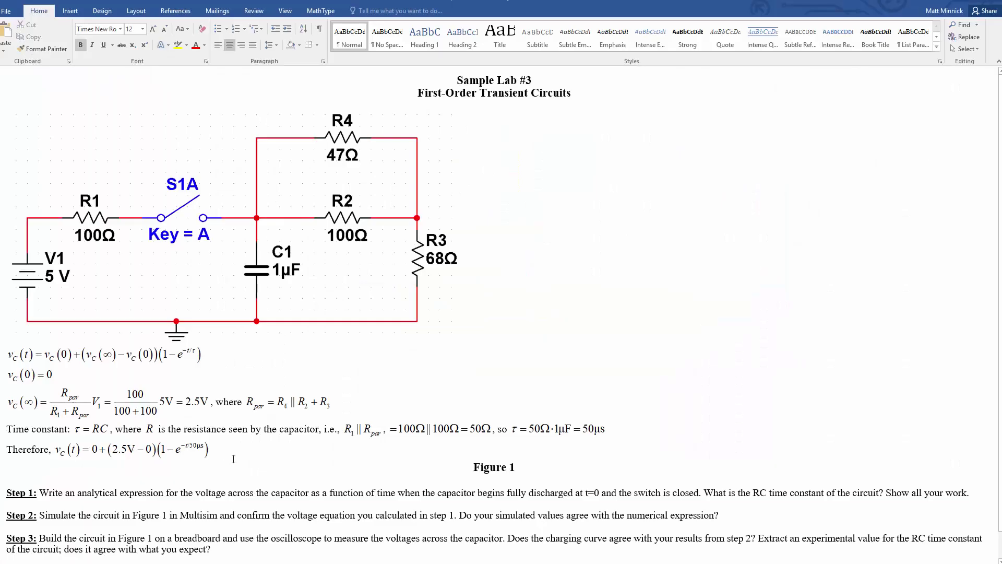
{"action": "key", "text": "Return"}
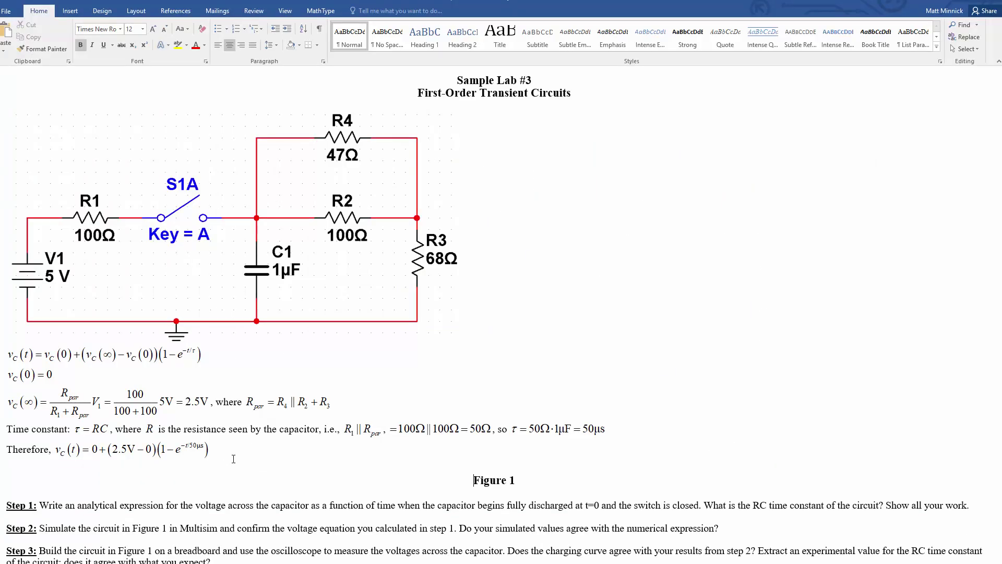
{"action": "left_click", "coordinate": [190, 430]}
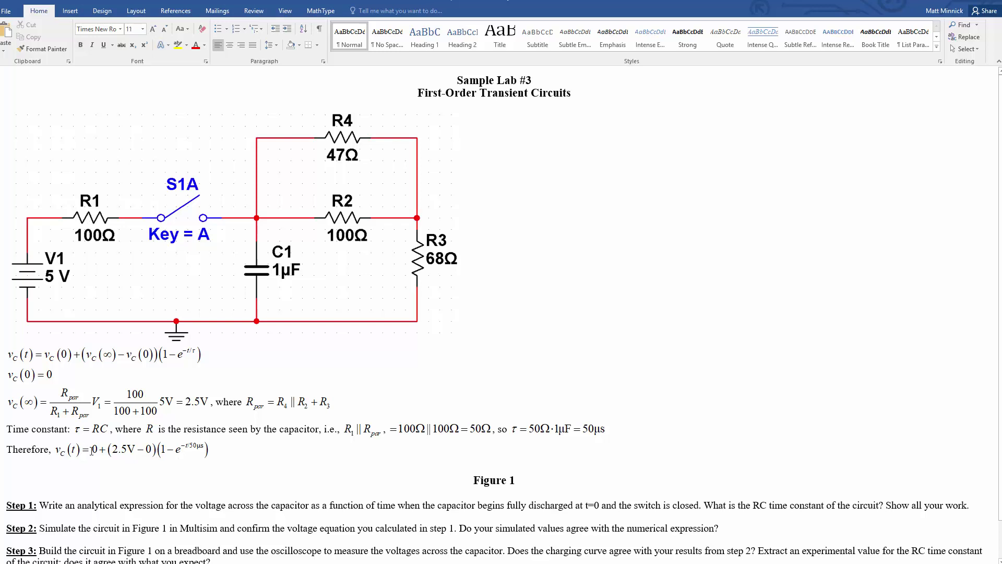
{"action": "left_click", "coordinate": [173, 459]}
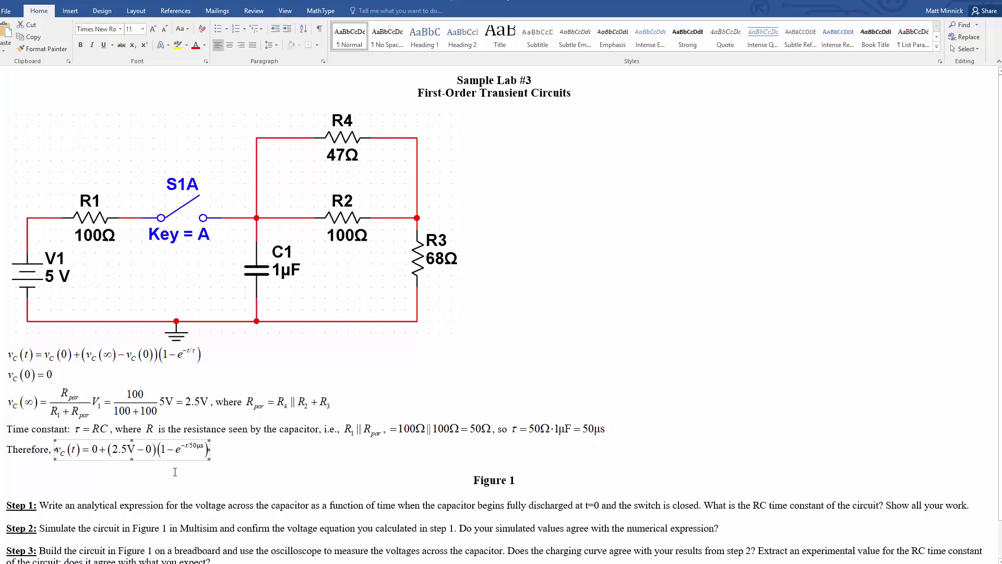
{"action": "left_click", "coordinate": [173, 472]}
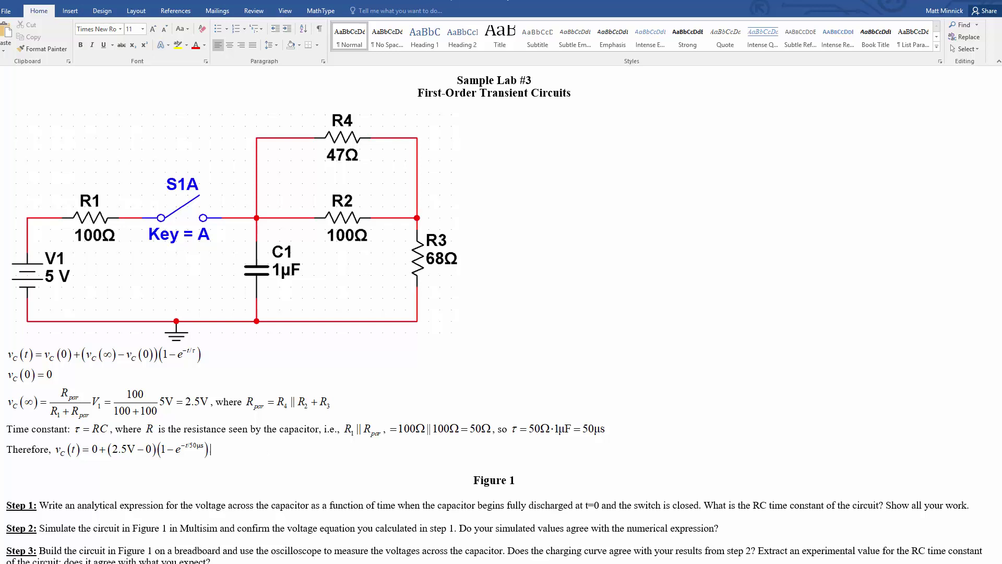
{"action": "key", "text": "alt+Tab"}
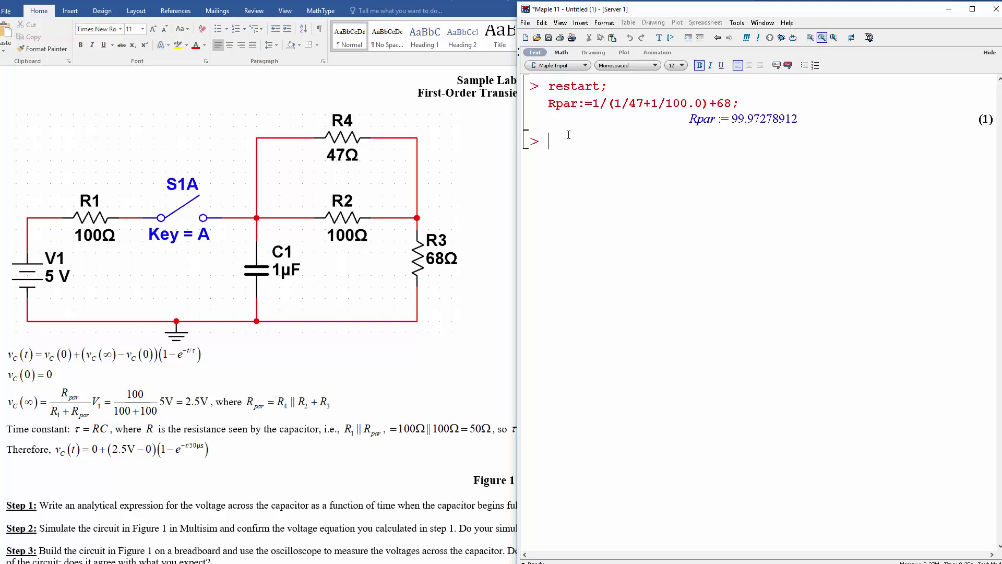
Evaluate 2.5*(1-exp(-1)) in Maple and get its decimal value 1.580301397 with evalf
{"action": "type", "text": "2.5*(1-exp(-1));"}
{"action": "key", "text": "Return"}
{"action": "key", "text": "Up"}
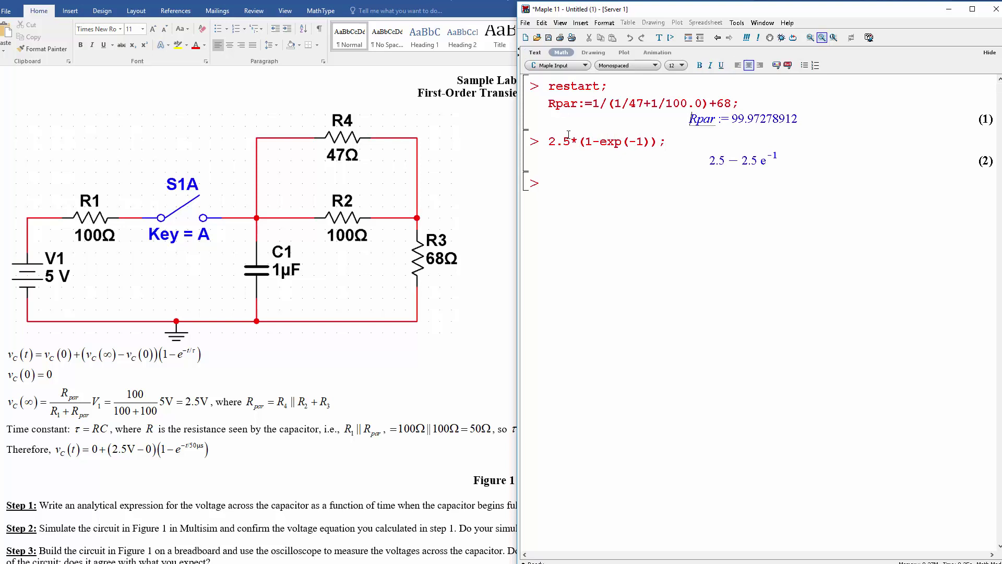
{"action": "type", "text": "evalf(%);"}
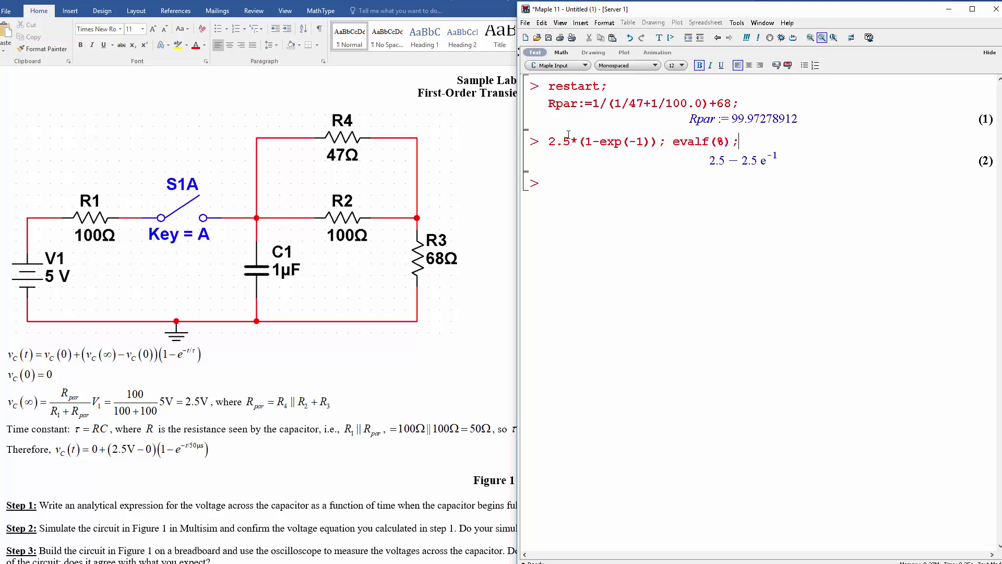
{"action": "key", "text": "Return"}
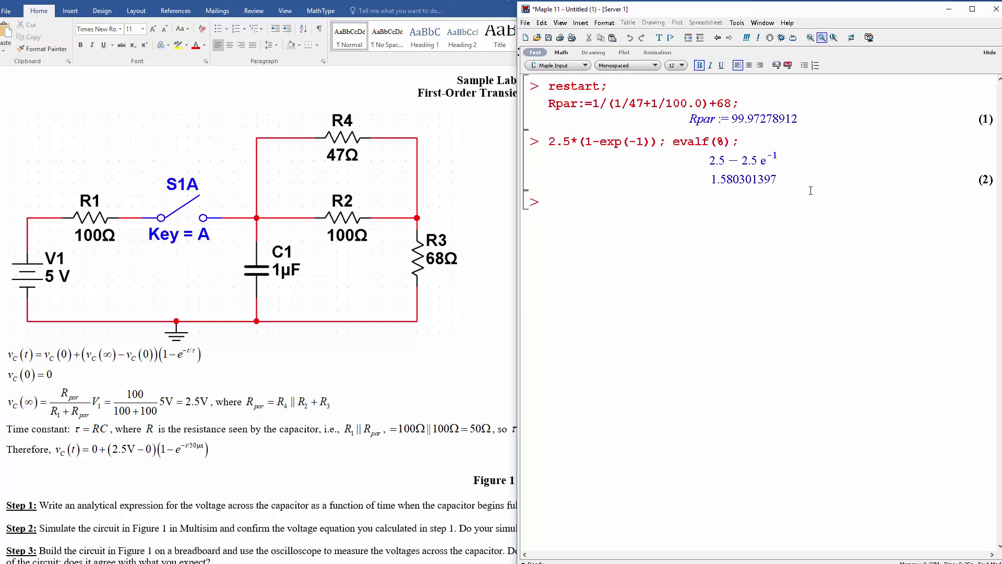
Paste (1-exp(-1)) at a new prompt and evaluate it with evalf to 0.6321205588
{"action": "left_click_drag", "start_coordinate": [810, 190], "coordinate": [661, 180]}
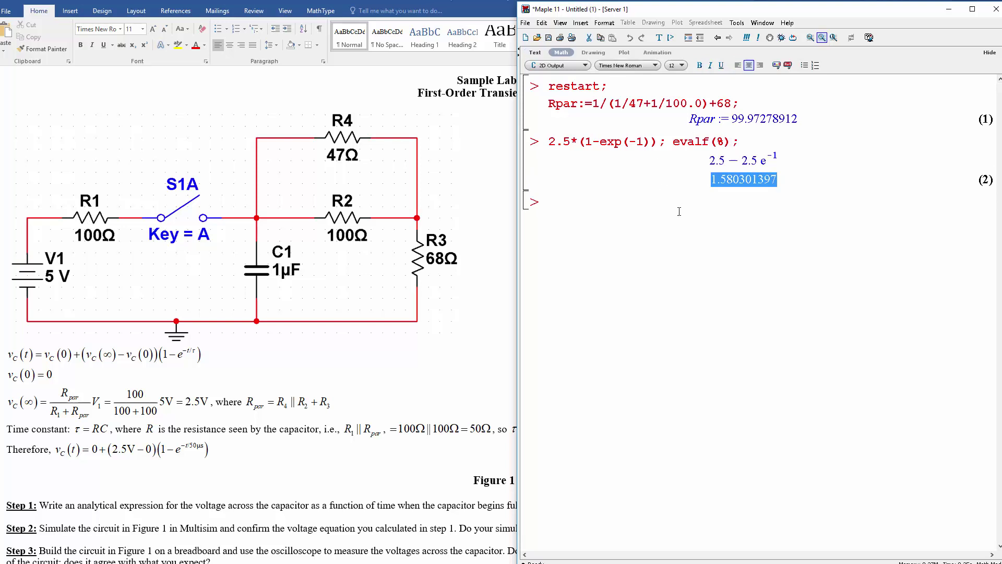
{"action": "left_click", "coordinate": [579, 140]}
{"action": "left_click_drag", "start_coordinate": [580, 141], "coordinate": [659, 142]}
{"action": "key", "text": "ctrl+c"}
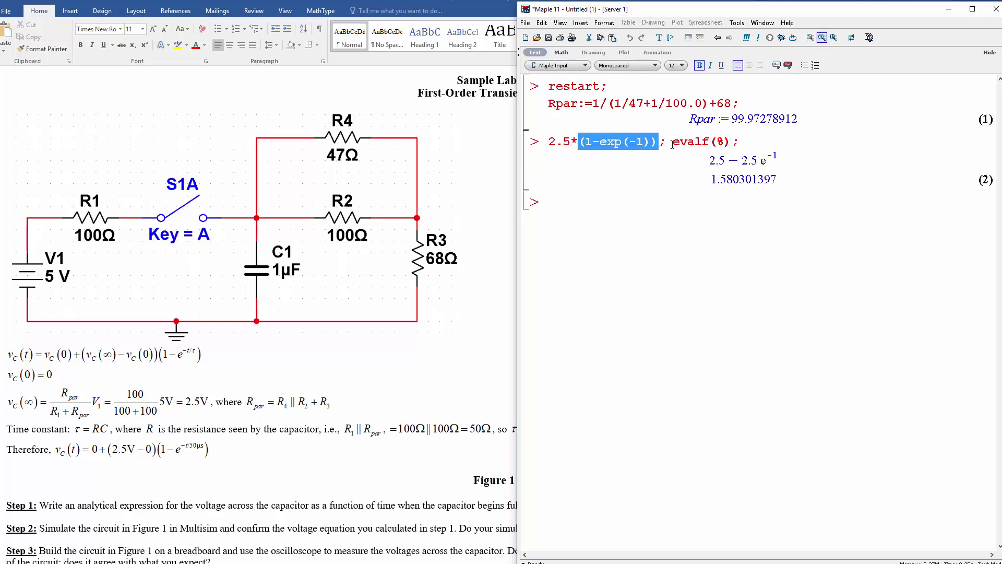
{"action": "left_click", "coordinate": [614, 207]}
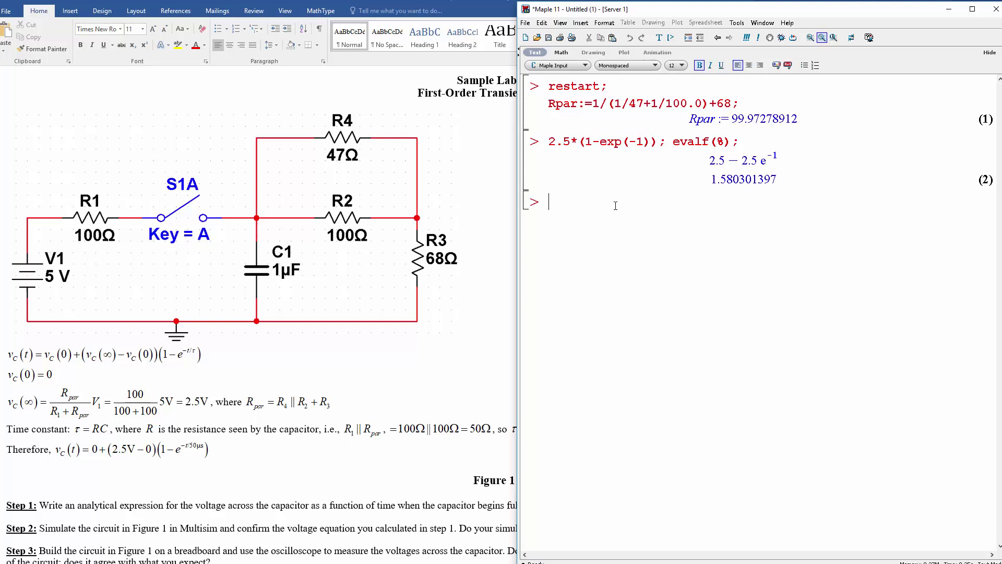
{"action": "key", "text": "ctrl+v"}
{"action": "type", "text": "; evalf(%);"}
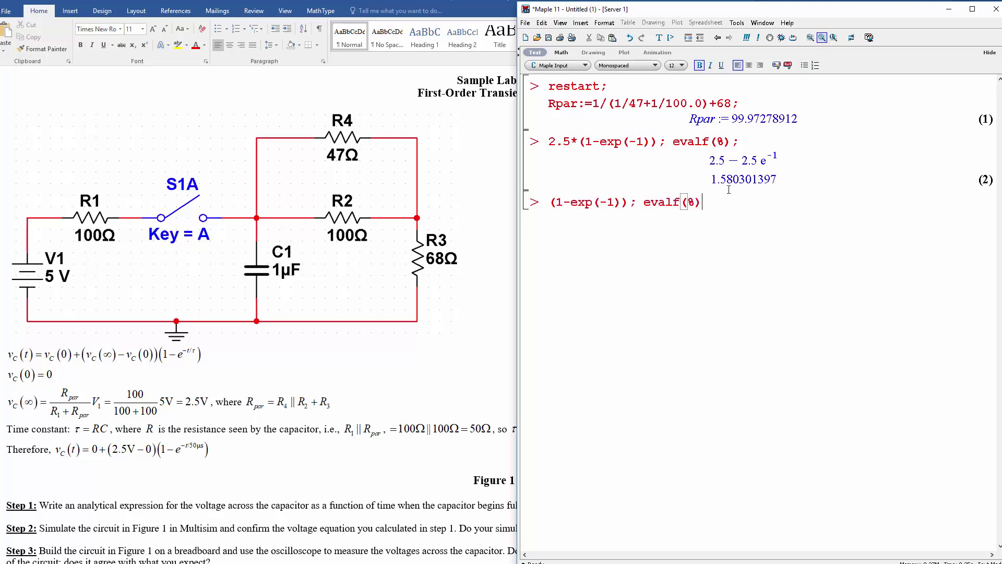
{"action": "key", "text": "Return"}
Re-evaluate the third input with exponents -2 and -3, then restore it to -1
{"action": "left_click_drag", "start_coordinate": [782, 241], "coordinate": [694, 237]}
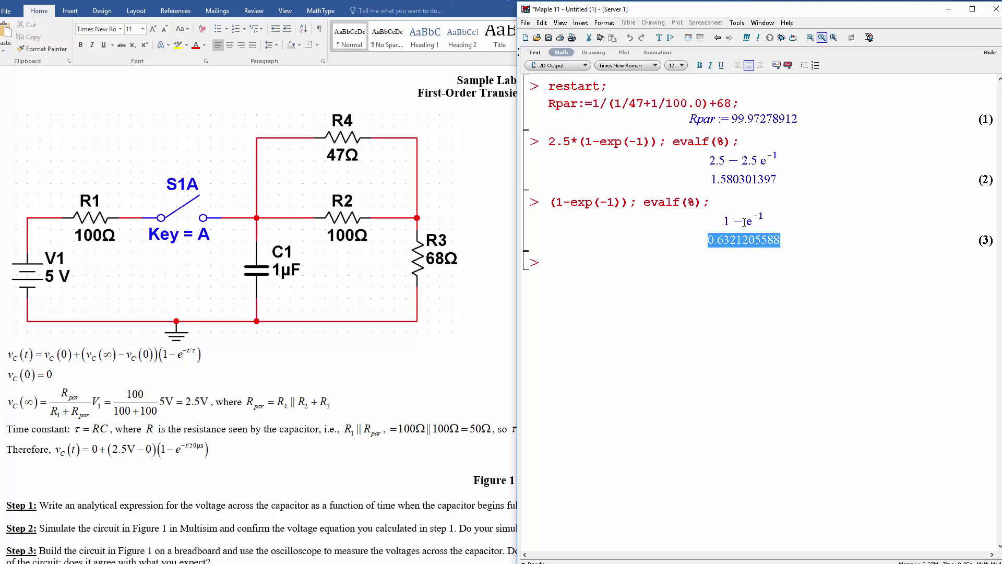
{"action": "double_click", "coordinate": [613, 204]}
{"action": "type", "text": "2"}
{"action": "key", "text": "Return"}
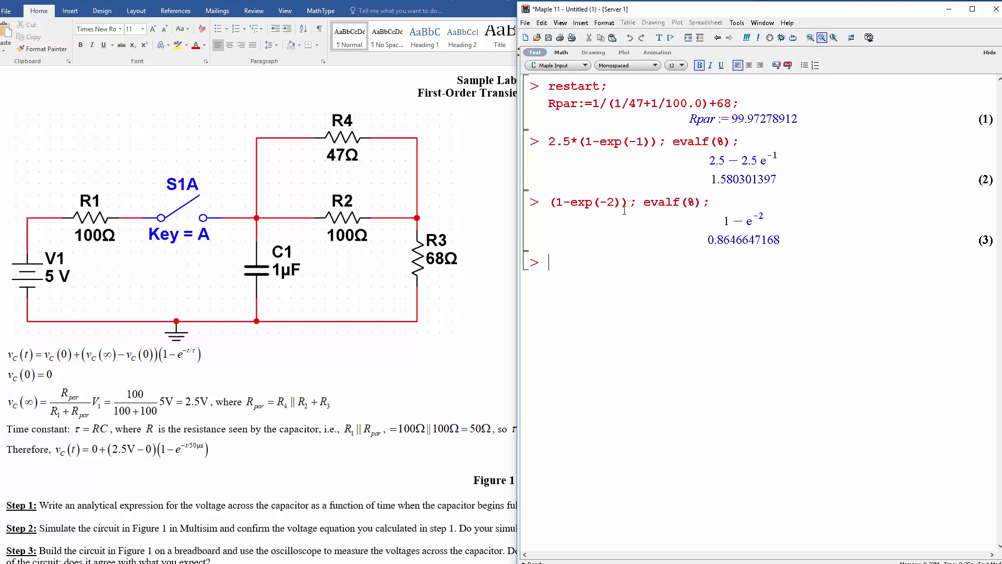
{"action": "double_click", "coordinate": [612, 202]}
{"action": "type", "text": "3"}
{"action": "key", "text": "Return"}
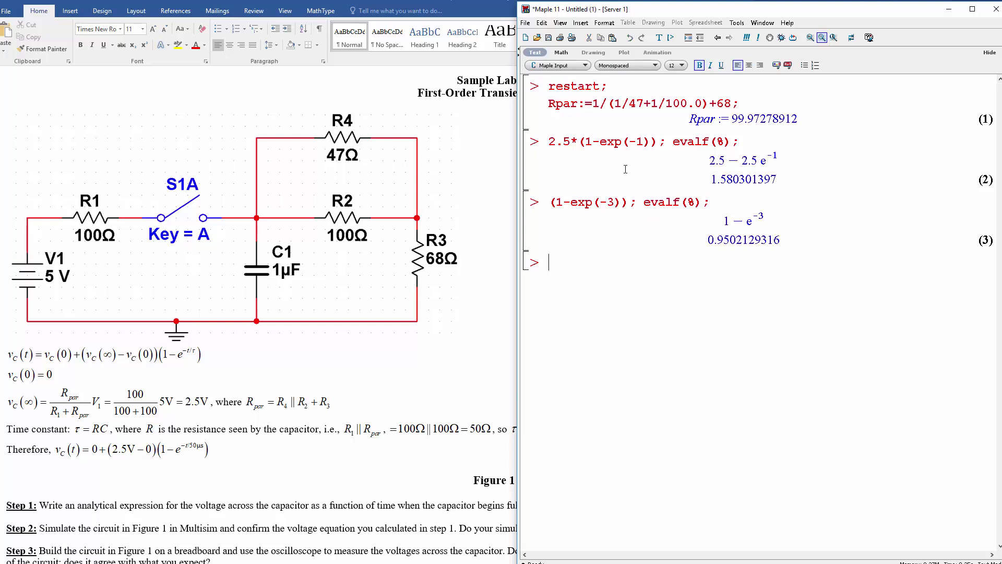
{"action": "double_click", "coordinate": [614, 202]}
{"action": "type", "text": "2"}
{"action": "key", "text": "BackSpace"}
{"action": "type", "text": "1"}
{"action": "key", "text": "Return"}
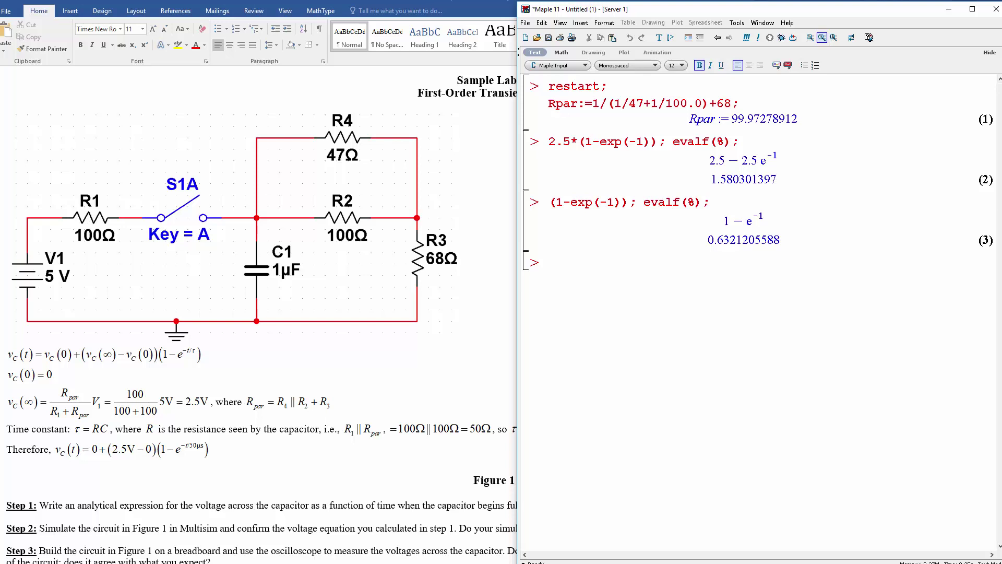
Select the 1.580301397 result value
{"action": "left_click_drag", "start_coordinate": [774, 186], "coordinate": [710, 185]}
{"action": "left_click", "coordinate": [692, 185]}
{"action": "double_click", "coordinate": [692, 185]}
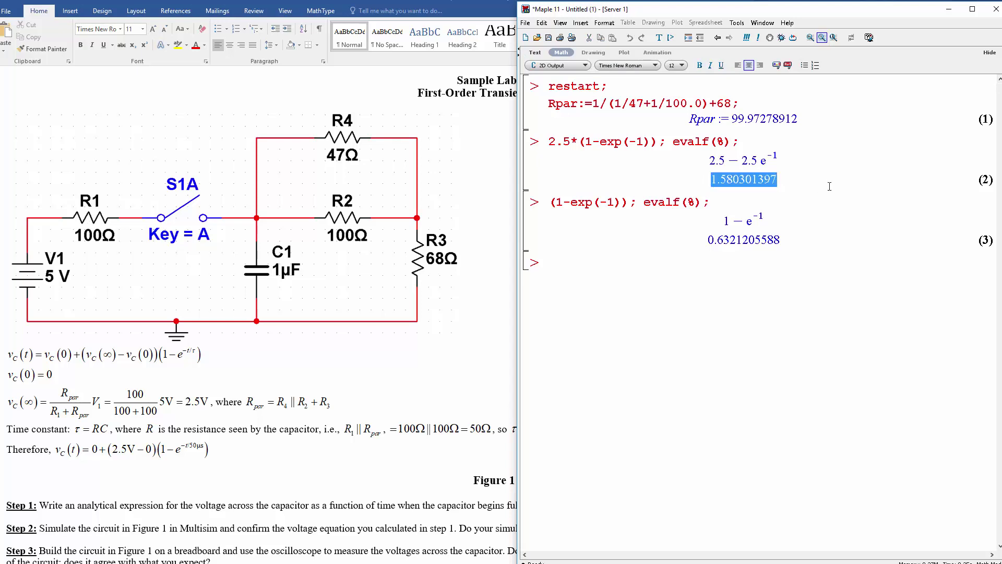
In Multisim's scope, shift the channel 1 trace down and set it to 500 mV per division
{"action": "key", "text": "alt+Tab"}
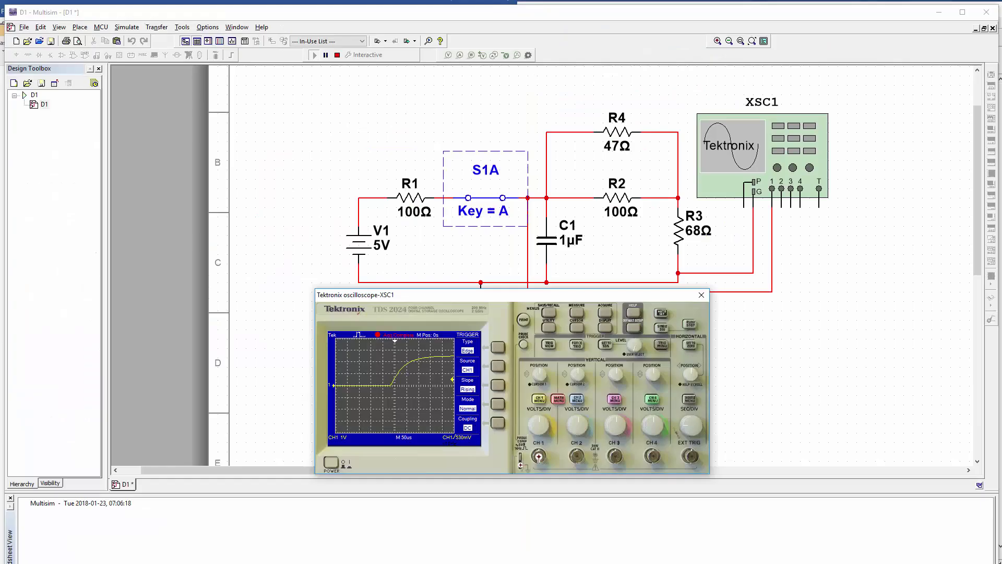
{"action": "left_click", "coordinate": [538, 375]}
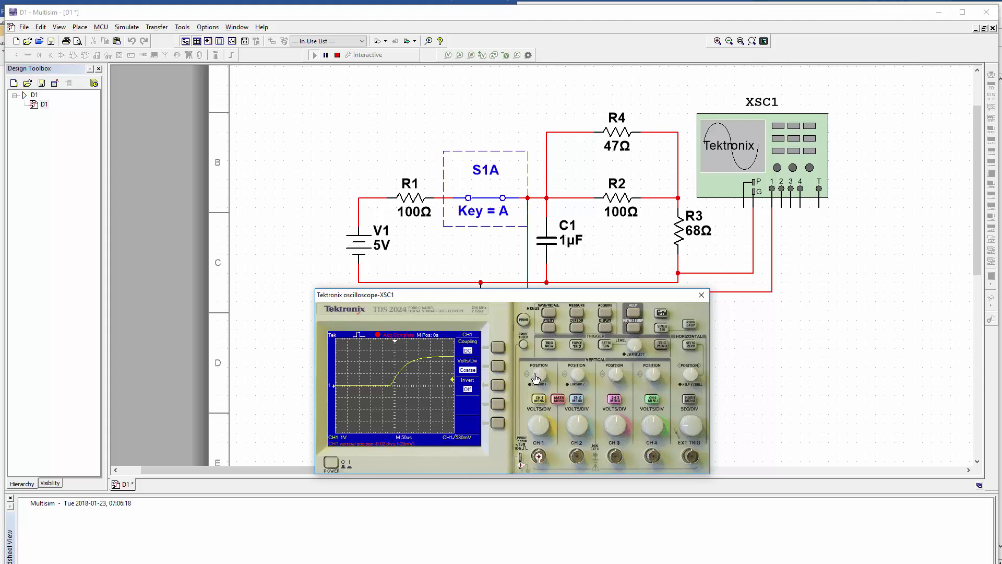
{"action": "mouse_move", "coordinate": [536, 377]}
{"action": "left_mouse_down"}
{"action": "mouse_move", "coordinate": [529, 400]}
{"action": "mouse_move", "coordinate": [551, 393]}
{"action": "mouse_move", "coordinate": [539, 380]}
{"action": "left_mouse_up"}
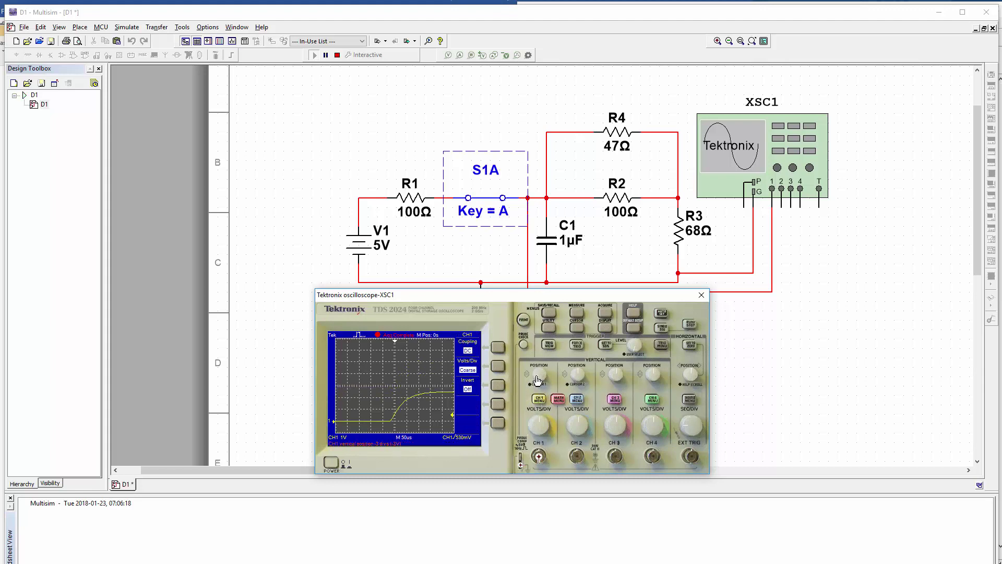
{"action": "left_click", "coordinate": [539, 424]}
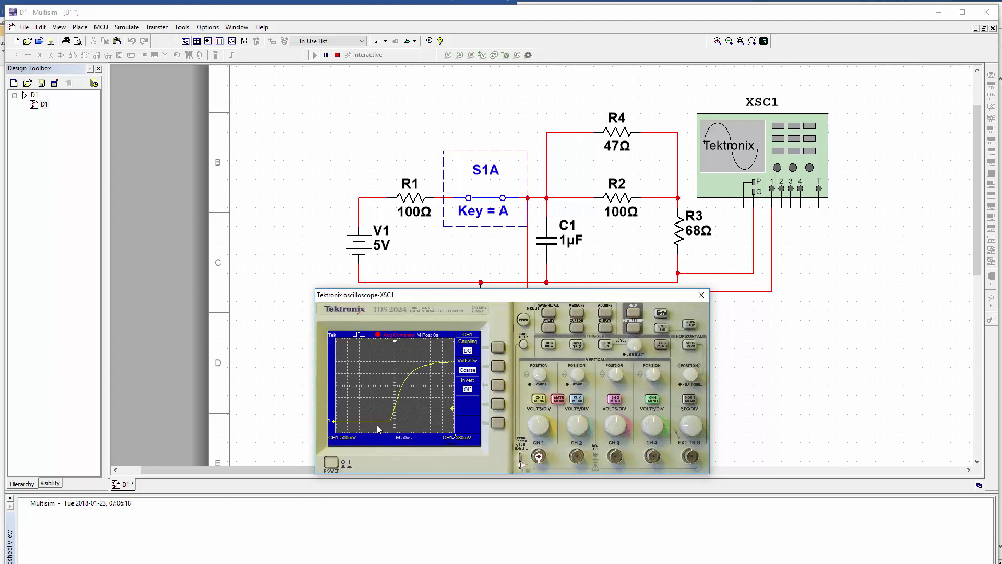
Turn on voltage cursors with cursor 2 at 1.59 V, and shorten the time base to 10 µs
{"action": "left_click", "coordinate": [574, 328]}
{"action": "left_click", "coordinate": [498, 347]}
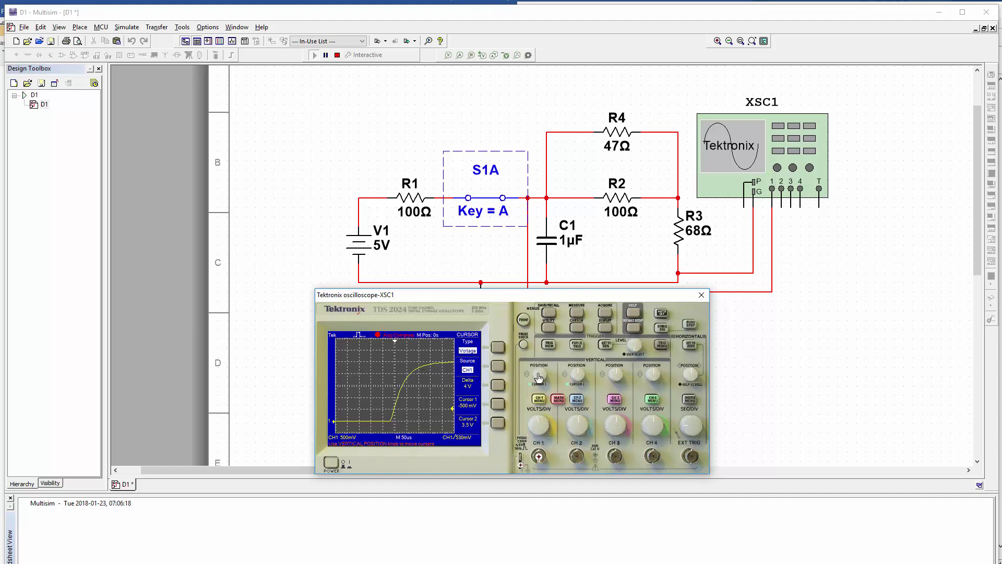
{"action": "left_click_drag", "start_coordinate": [539, 377], "coordinate": [577, 385]}
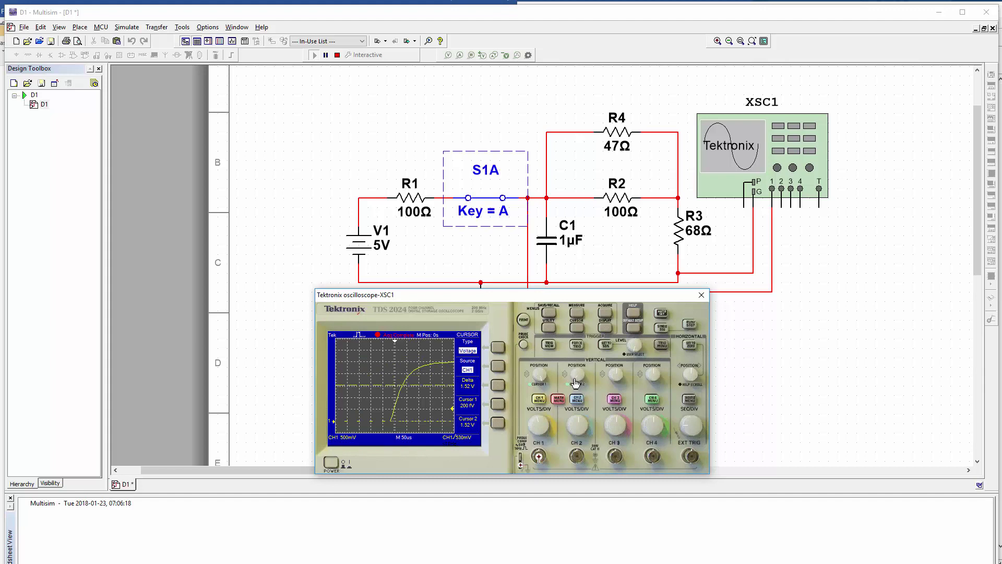
{"action": "left_click_drag", "start_coordinate": [574, 381], "coordinate": [576, 373]}
{"action": "left_click", "coordinate": [686, 429]}
{"action": "left_click_drag", "start_coordinate": [686, 430], "coordinate": [684, 436]}
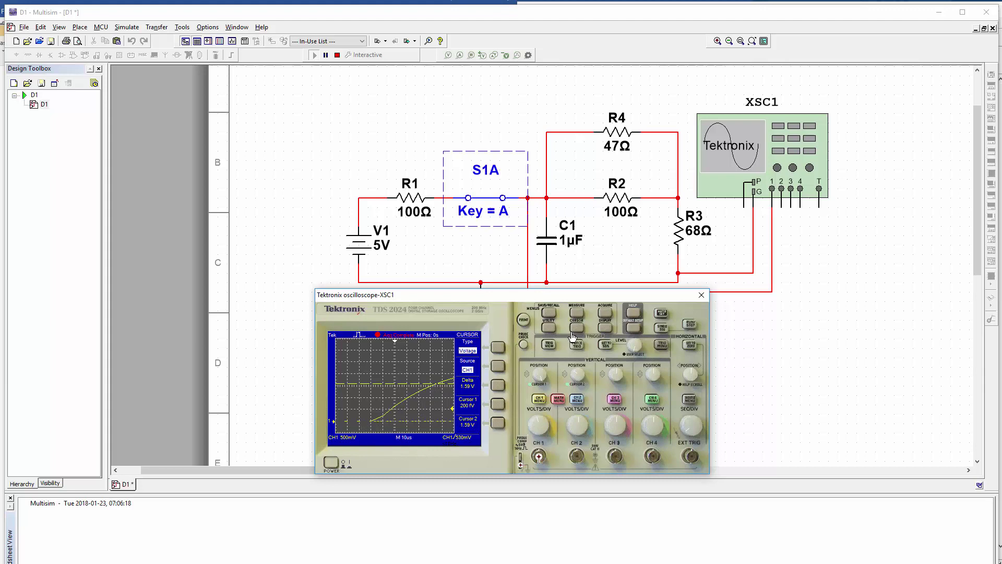
Switch the scope cursors to Time and place cursor 1 at the rise start, reading a 55.4 µs Delta
{"action": "left_click", "coordinate": [497, 349]}
{"action": "left_click_drag", "start_coordinate": [546, 374], "coordinate": [581, 378]}
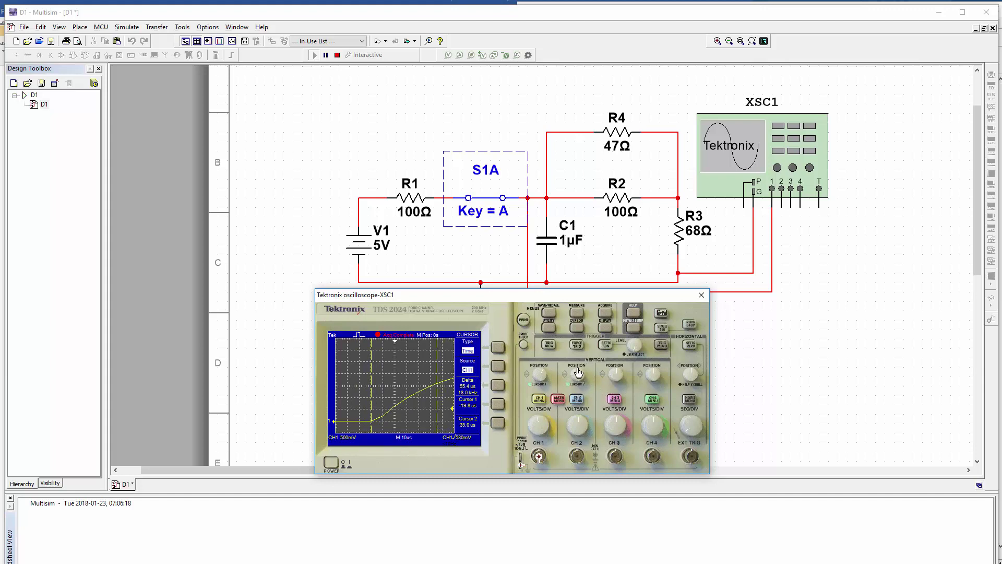
{"action": "left_click", "coordinate": [500, 349]}
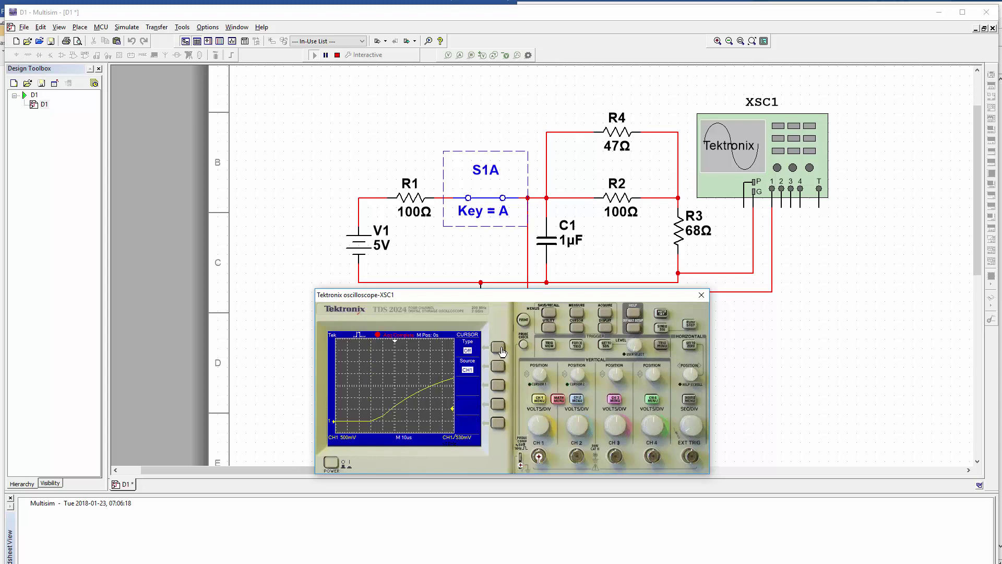
{"action": "left_click", "coordinate": [500, 350]}
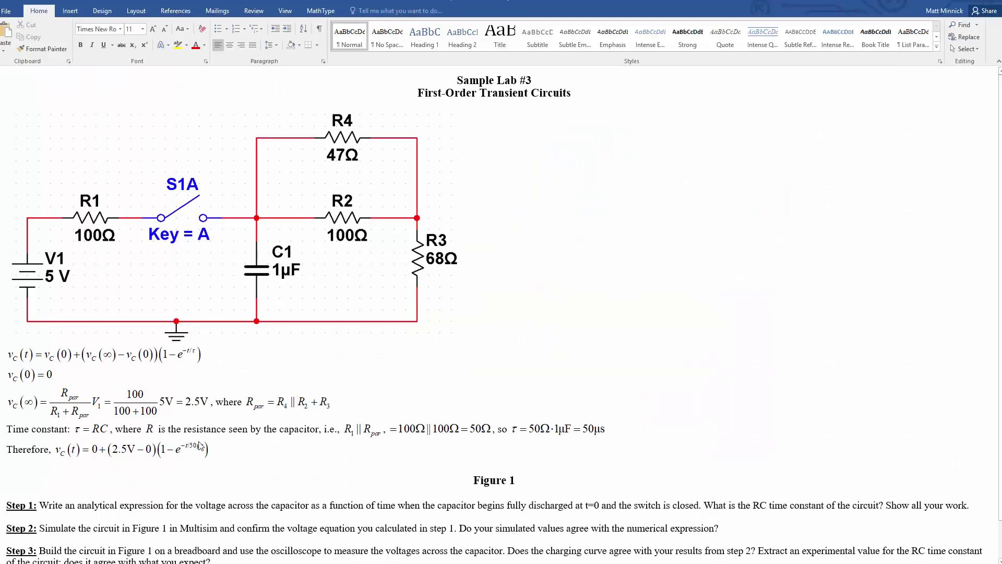
Select the Therefore v_C(t) equation in Word, then deselect it without editing
{"action": "left_click", "coordinate": [200, 445]}
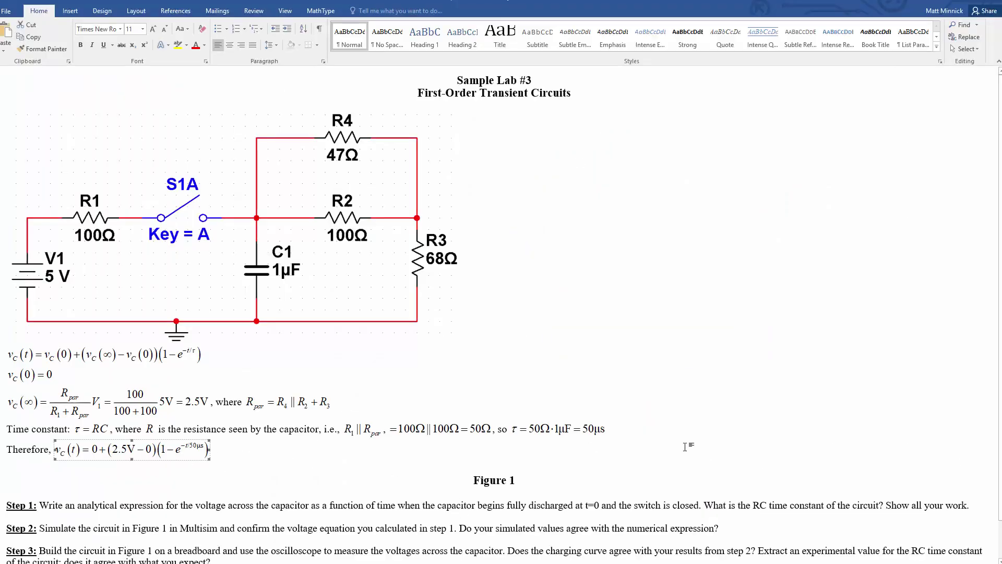
{"action": "left_click", "coordinate": [230, 456]}
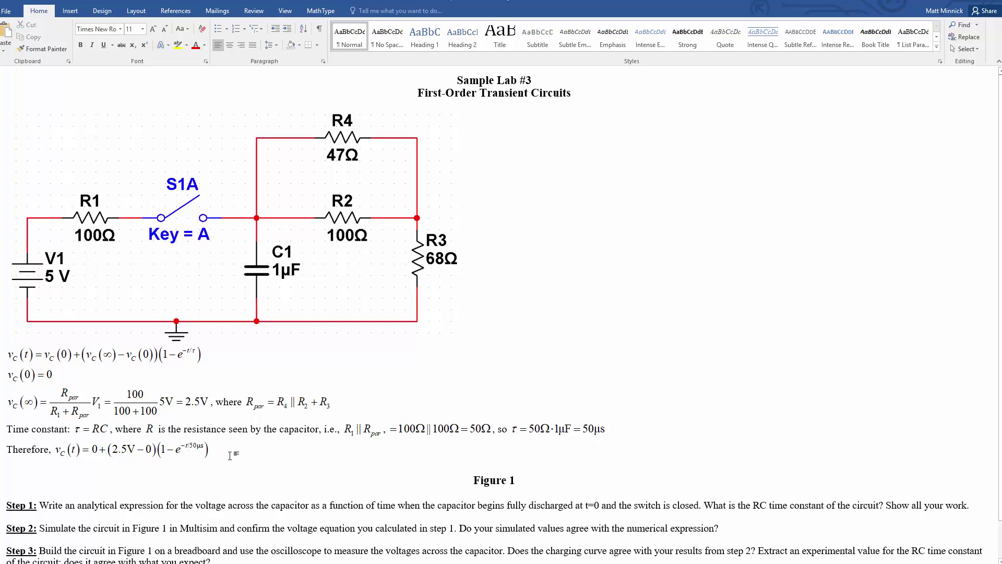